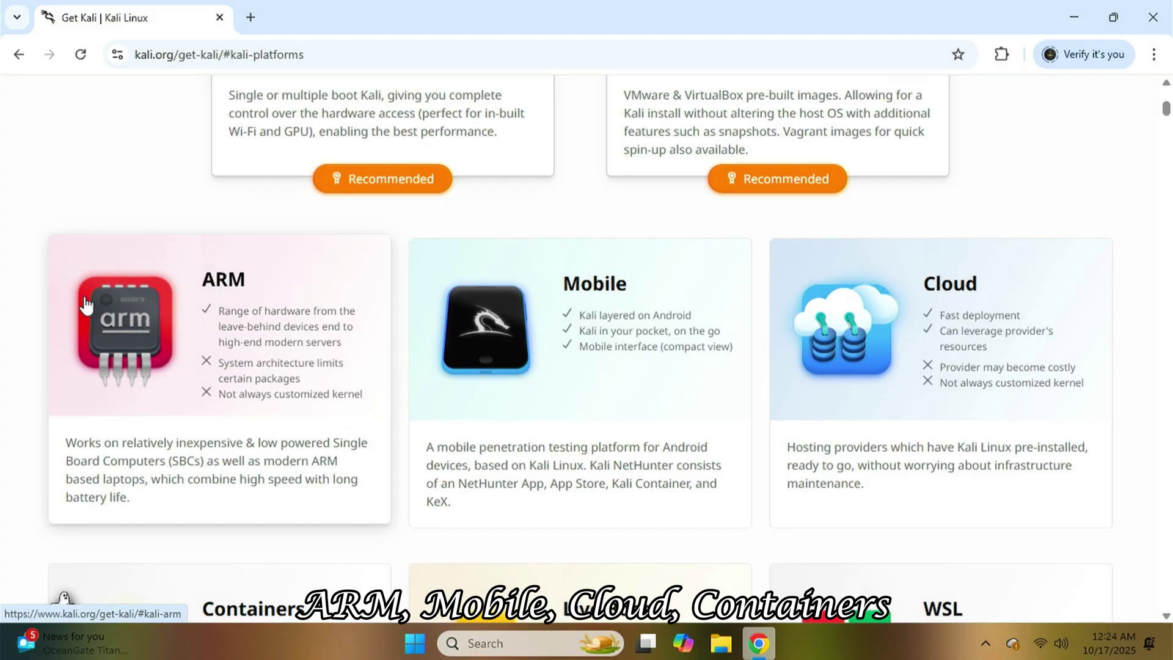
Scroll through the Get Kali platform options on the Kali download page.
scroll(86, 304, "down", 4)
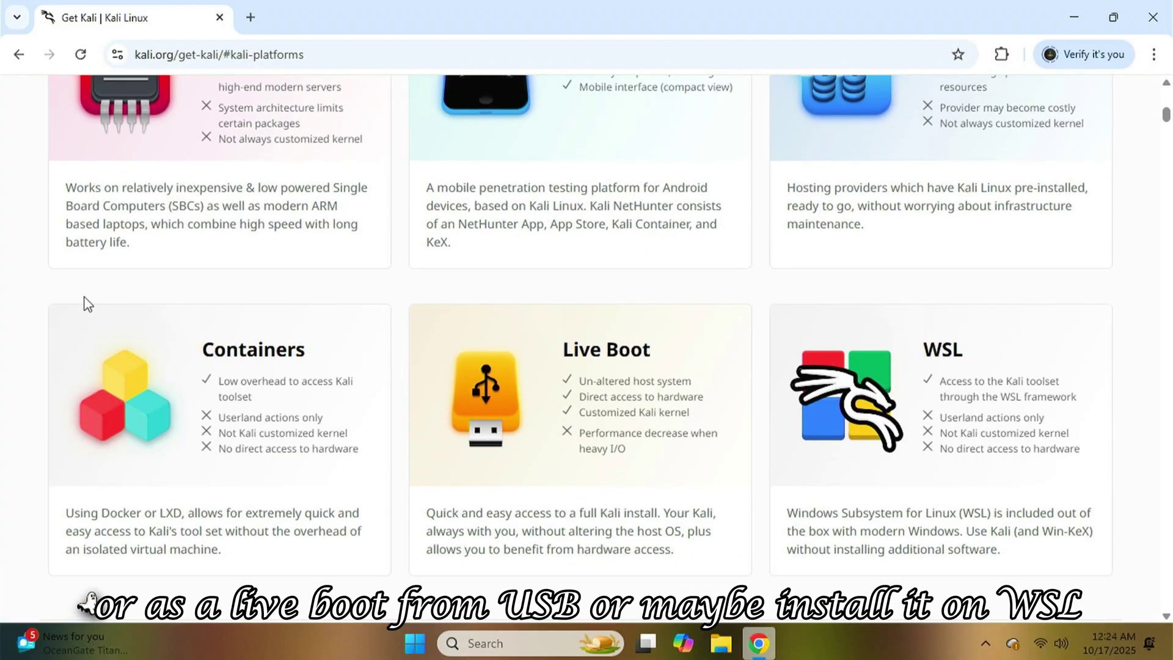
scroll(88, 304, "down", 4)
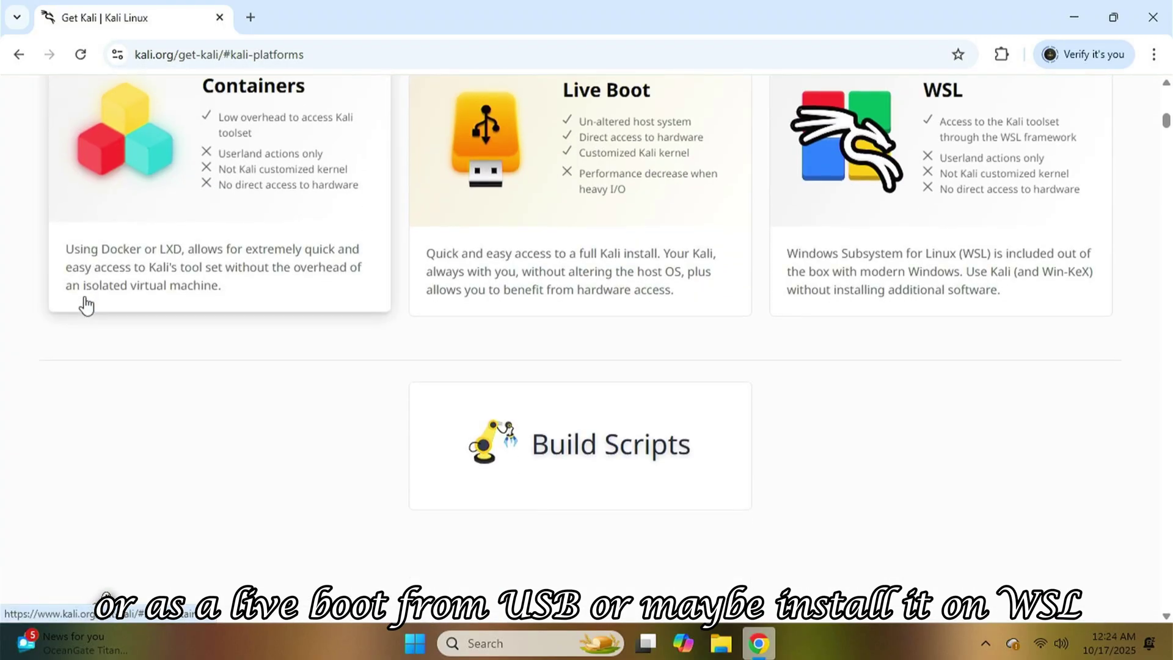
scroll(85, 304, "up", 12)
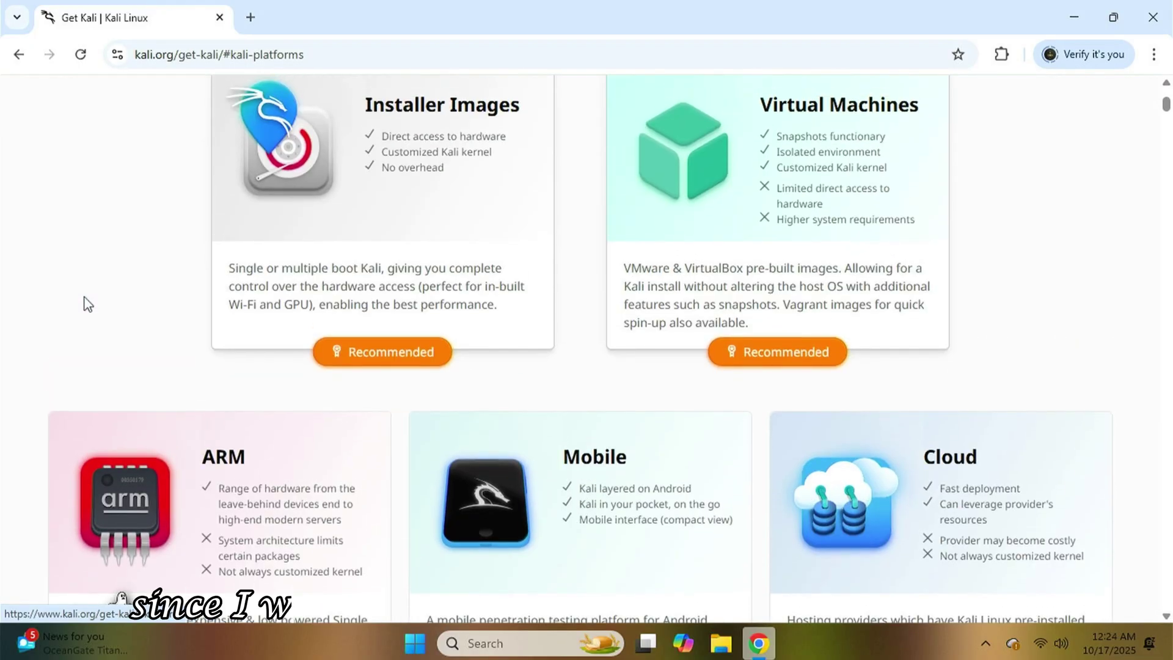
Jump to the Installer Images section and browse the available installer downloads.
left_click(475, 303)
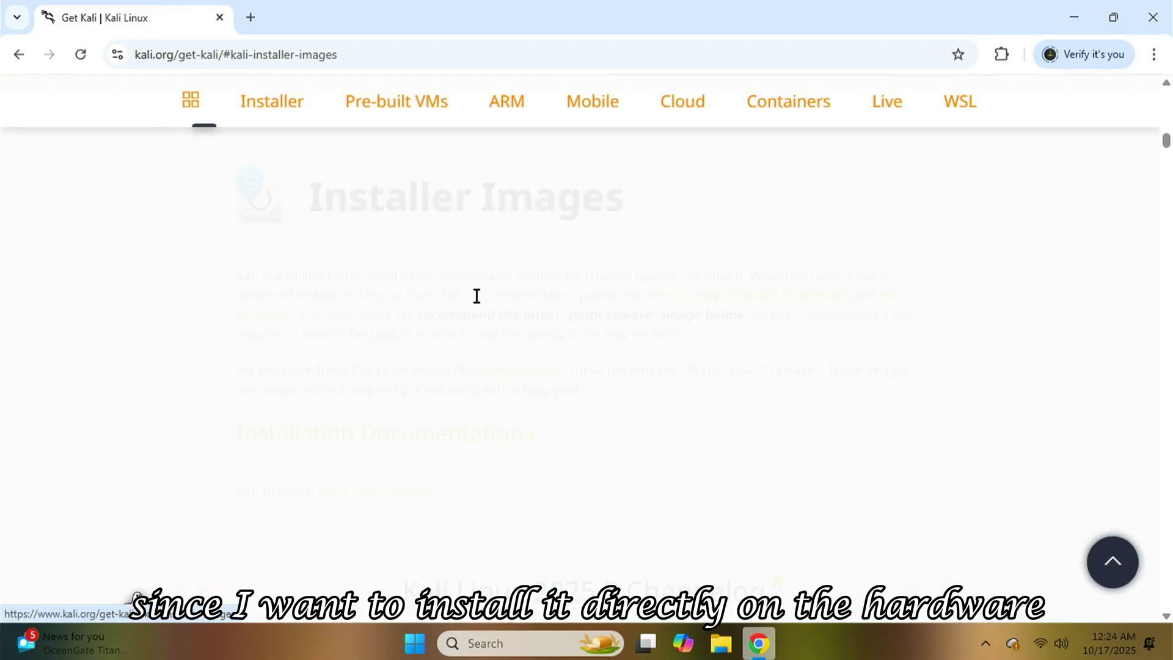
scroll(146, 363, "down", 8)
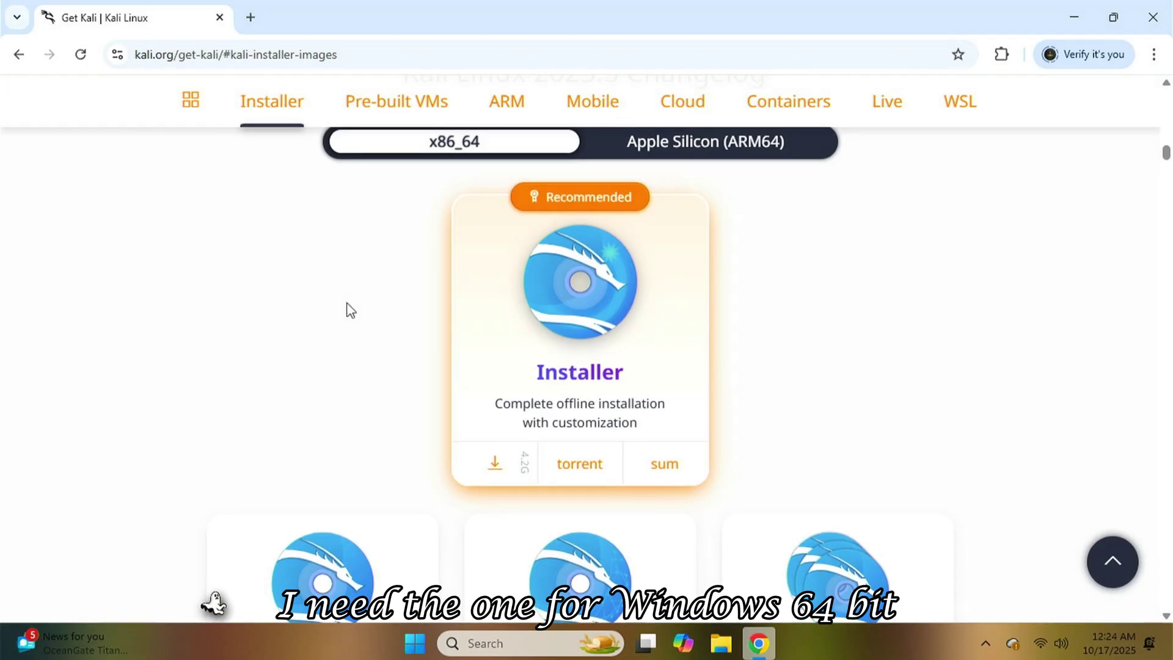
scroll(7, 418, "down", 3)
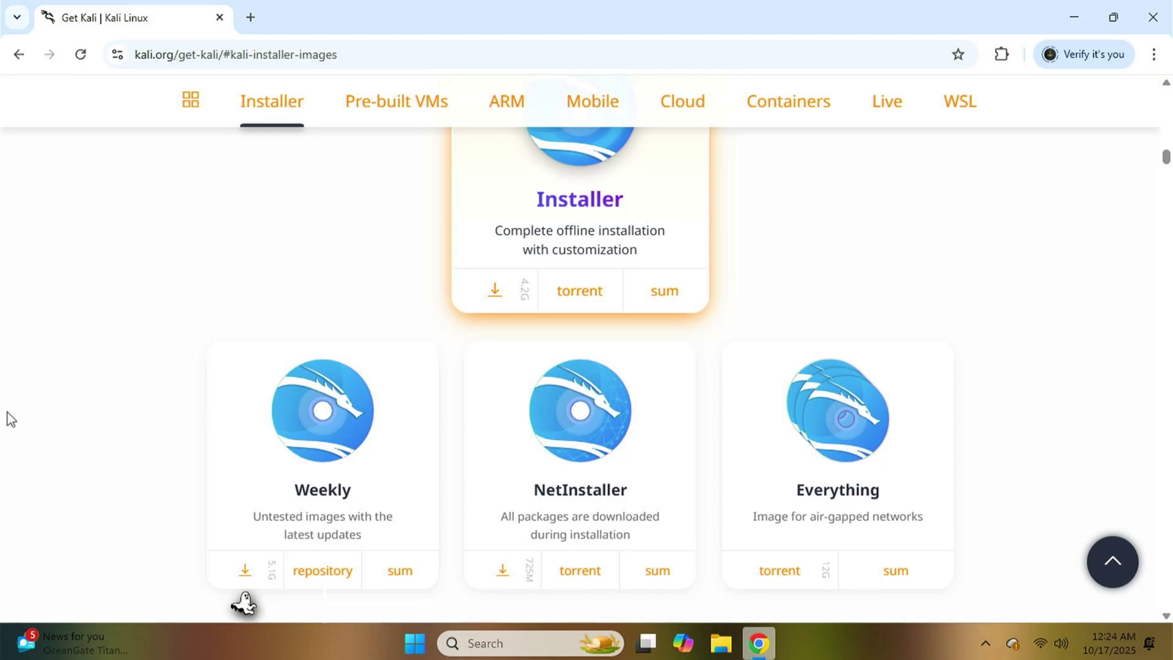
scroll(11, 419, "down", 6)
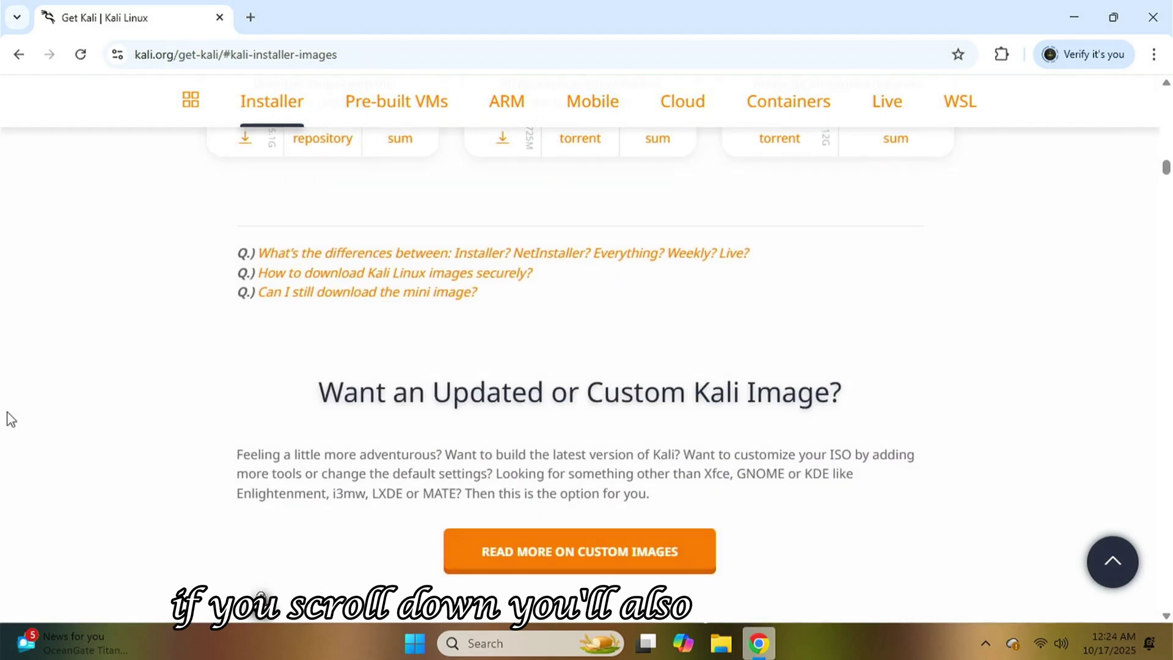
scroll(11, 419, "down", 6)
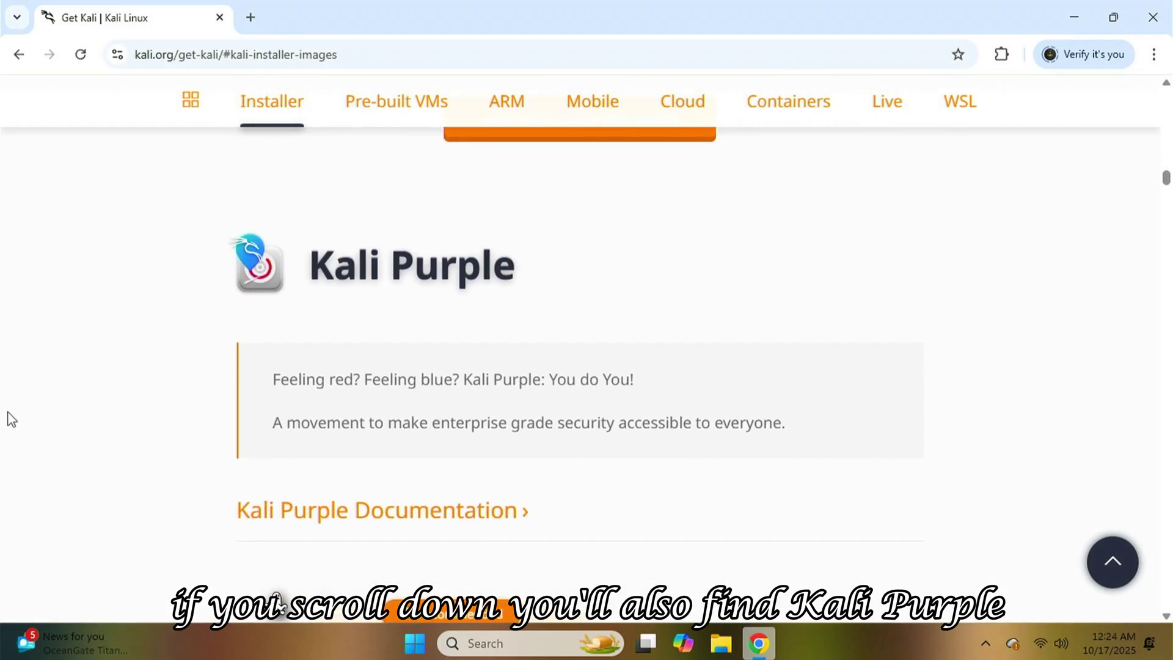
scroll(11, 419, "down", 4)
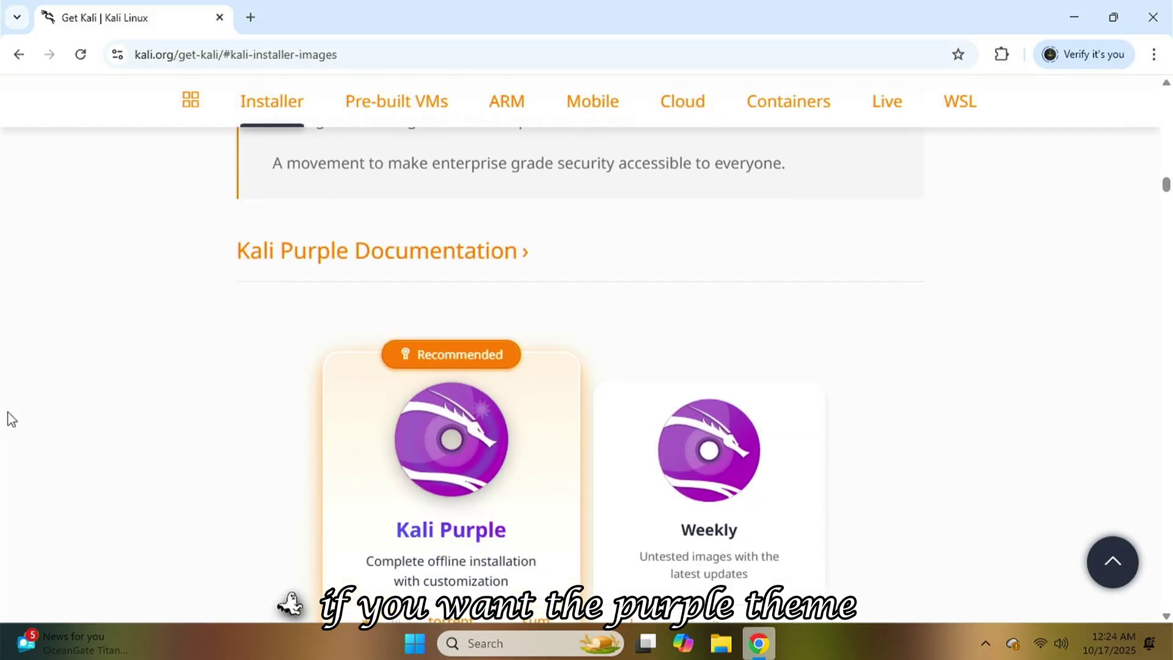
scroll(11, 419, "down", 3)
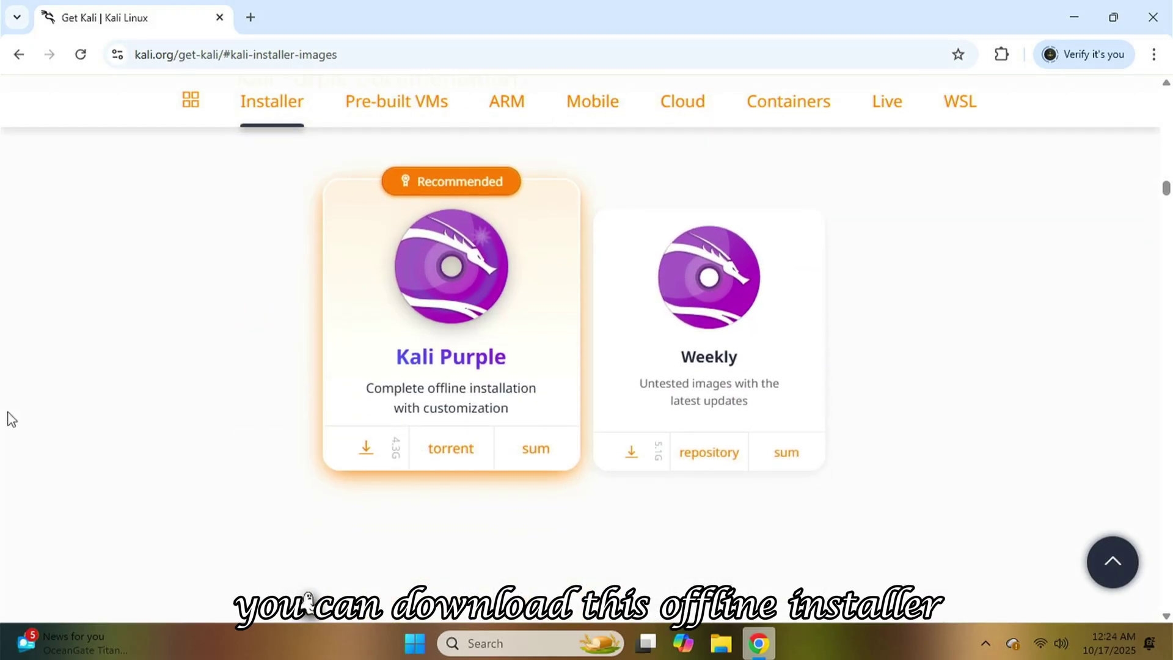
scroll(11, 419, "up", 15)
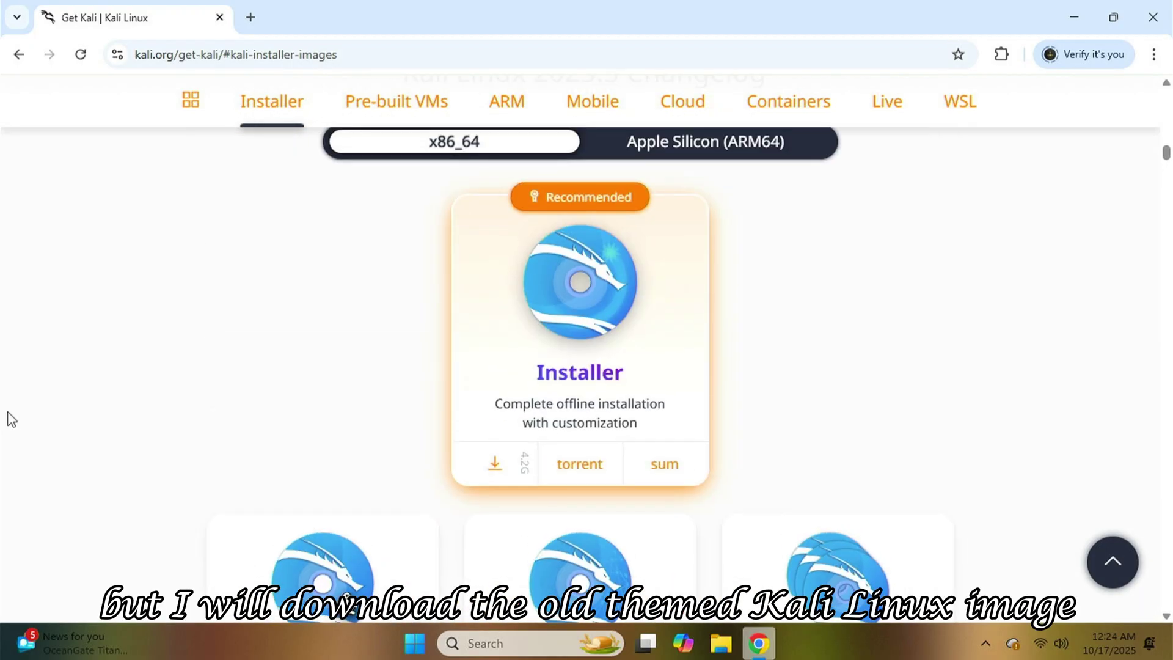
Download the 64-bit Kali installer image, dismiss IDM's duplicate prompt, and open a new tab.
left_click(496, 464)
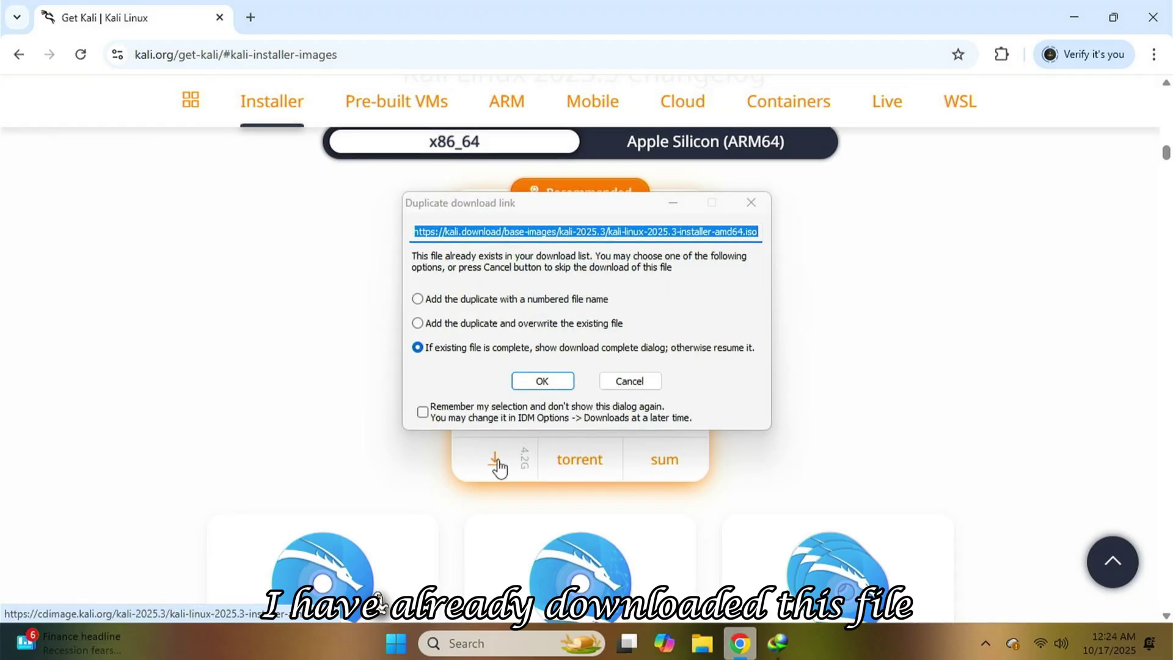
key("Escape")
key("ctrl+t")
Search the web for rufus and open the official rufus.ie website.
type("rufus")
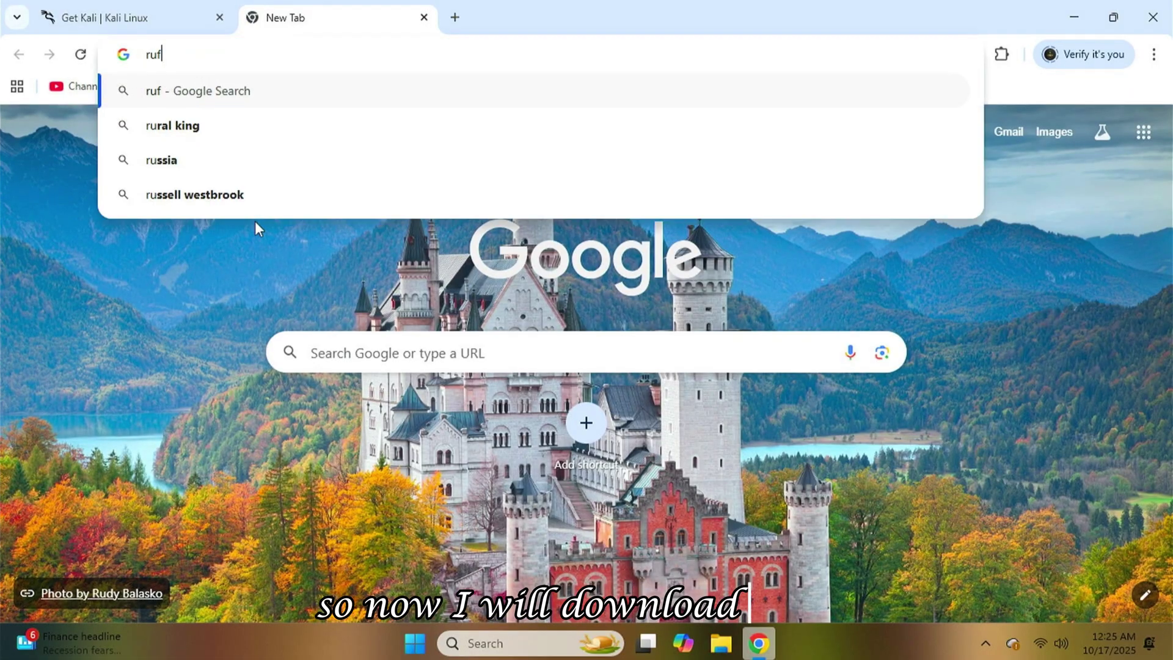
left_click(254, 221)
left_click(306, 267)
scroll(196, 269, "down", 10)
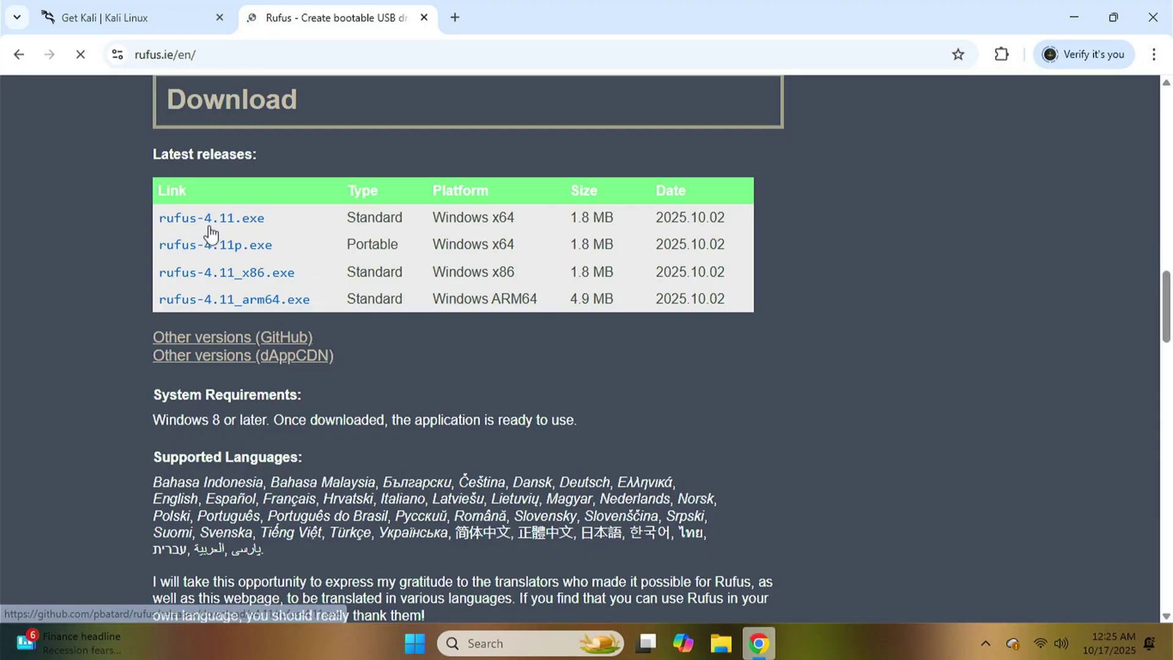
Download and run rufus-4.11.exe, then close Chrome.
left_click(211, 219)
left_click(576, 395)
left_click(445, 372)
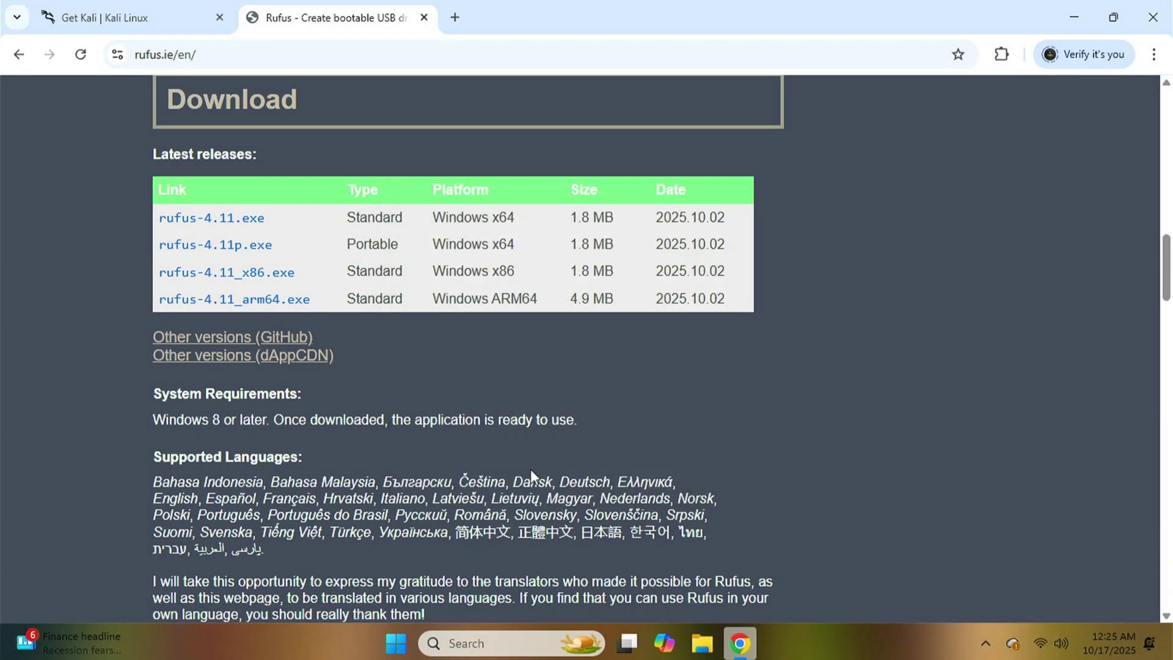
left_click(1153, 15)
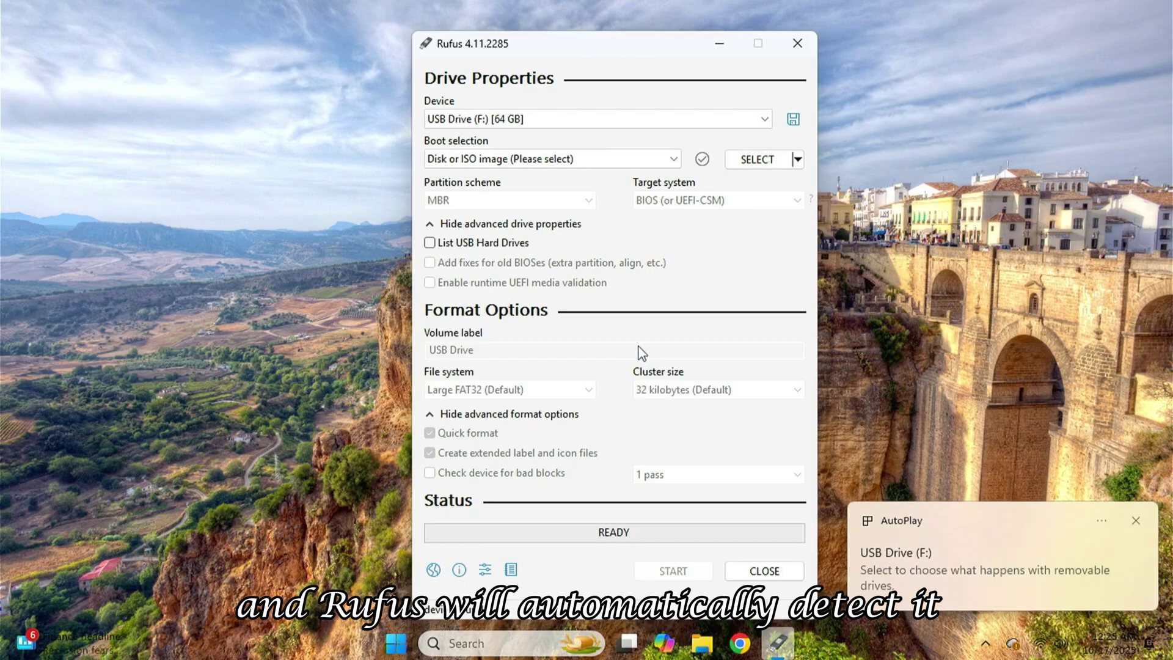
Load the kali-linux-2025.3-installer-amd64 ISO, set partition scheme to GPT, and start writing the USB.
left_click(752, 162)
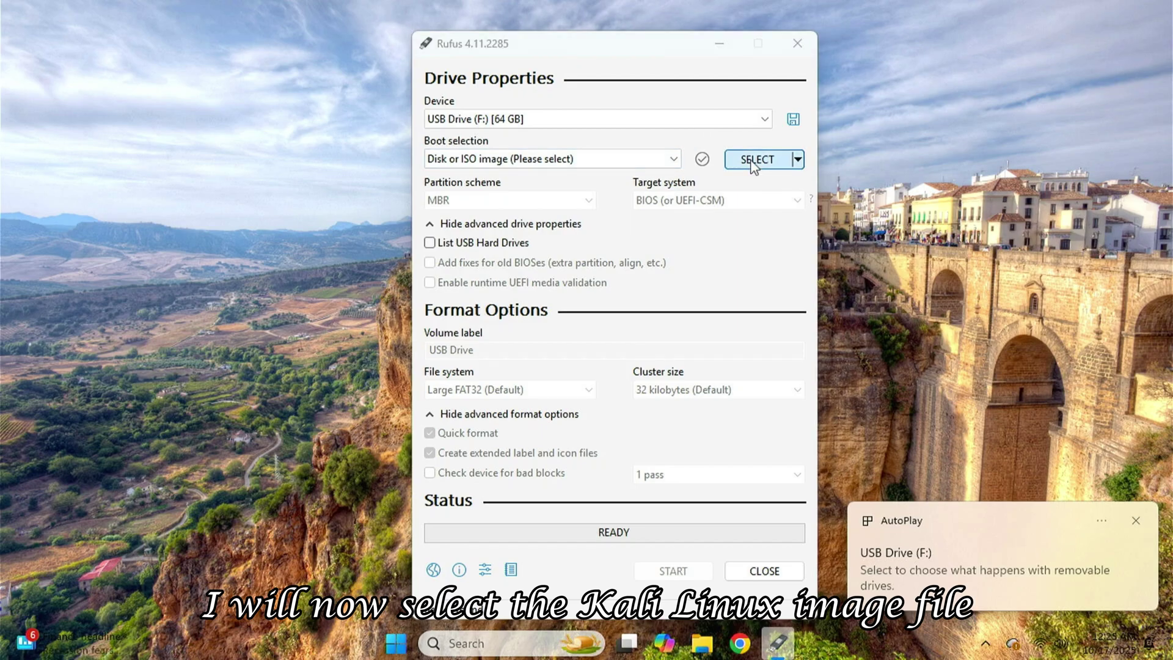
double_click(782, 71)
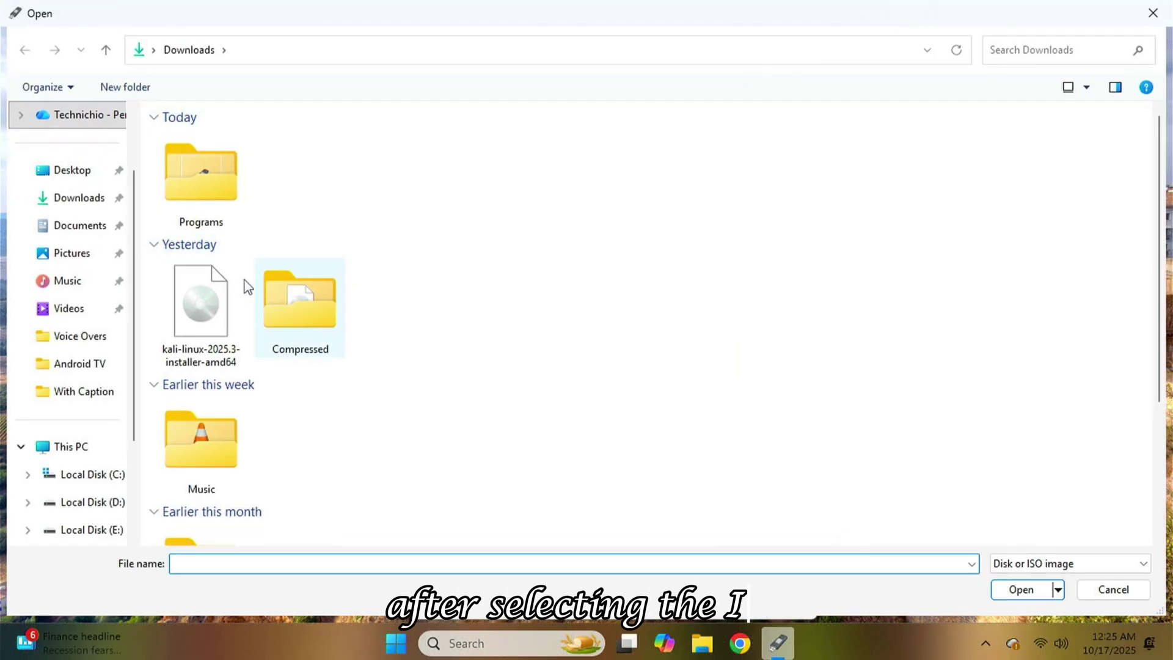
double_click(193, 329)
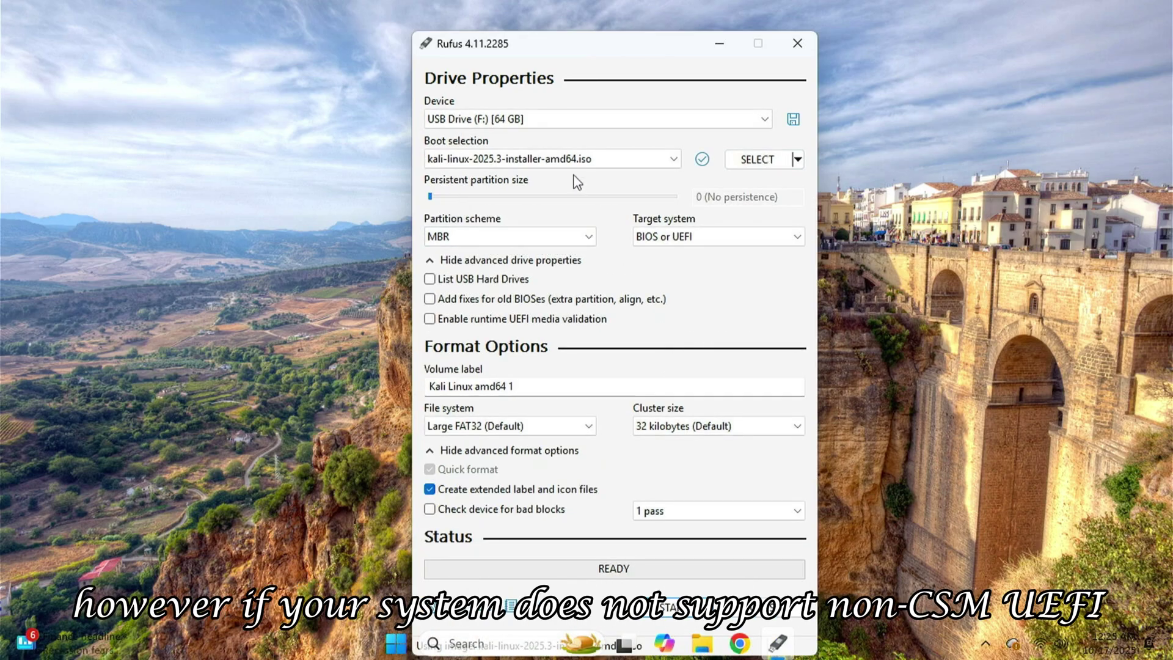
left_click(515, 234)
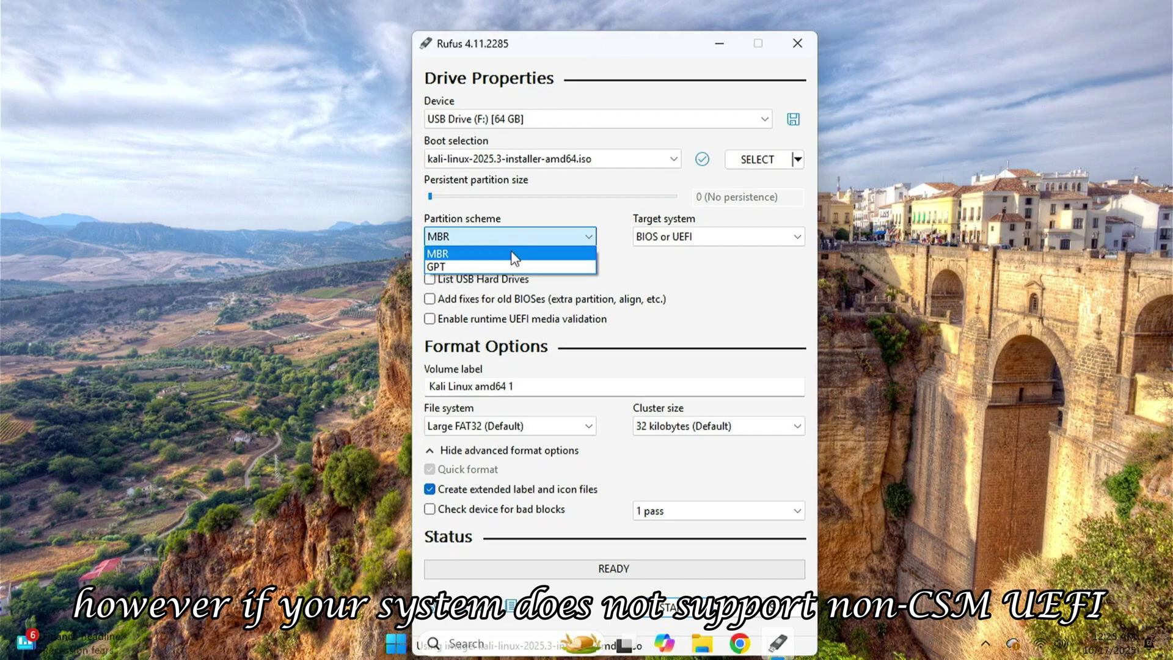
left_click(539, 266)
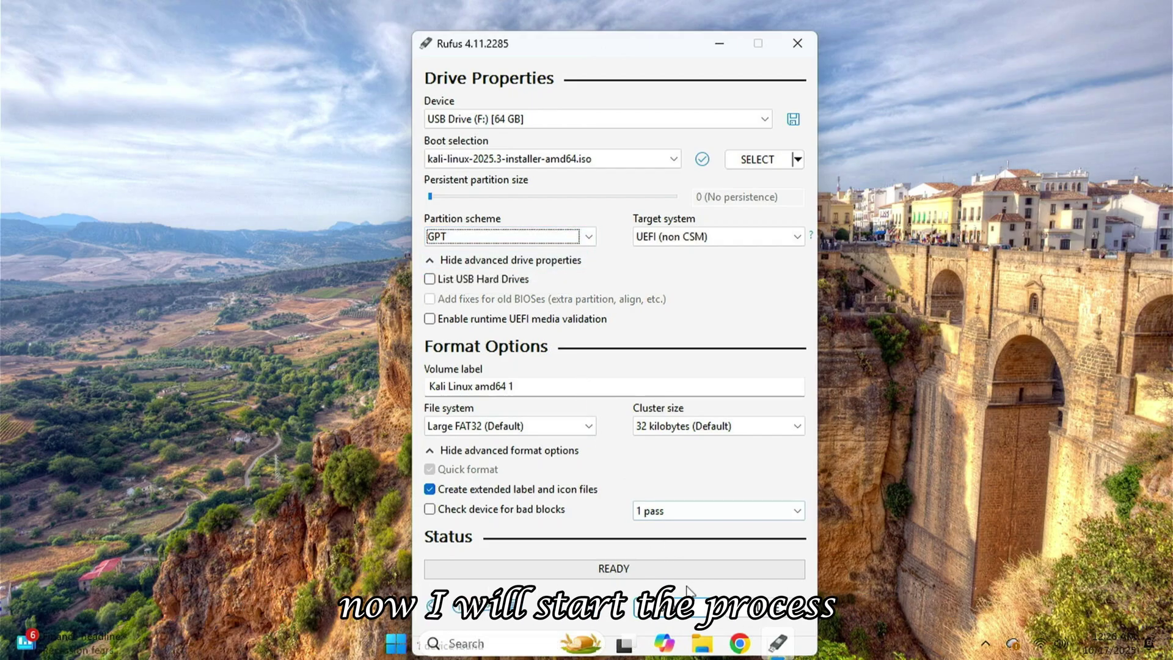
left_click(694, 607)
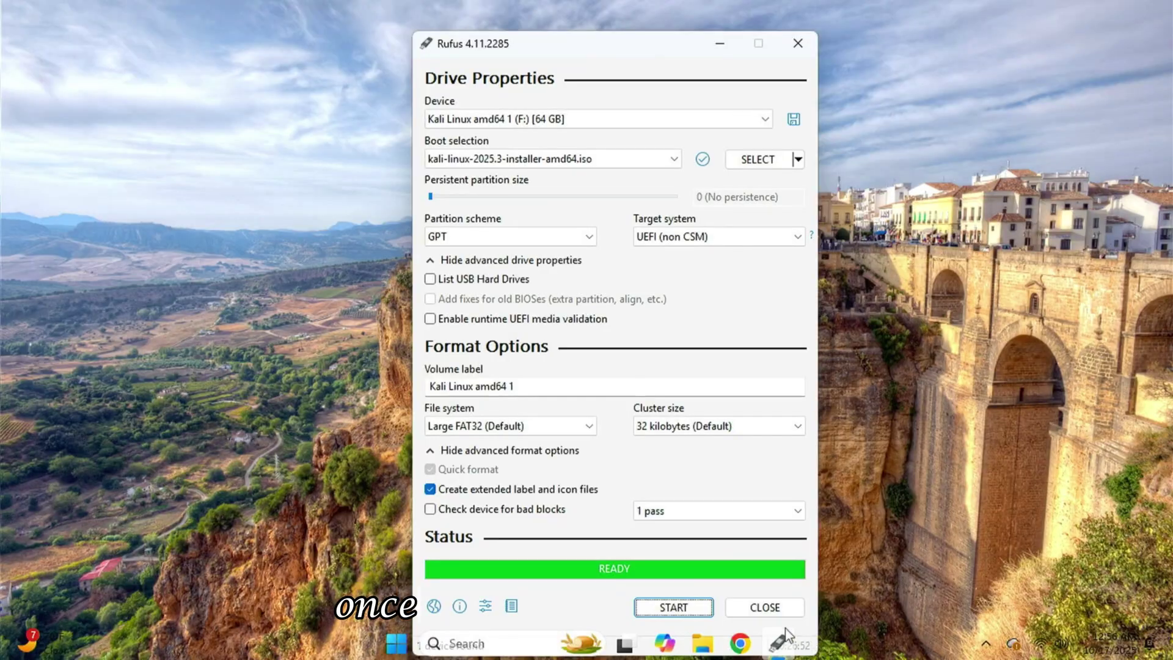
Close Rufus and restart the computer from the Start menu.
left_click(762, 607)
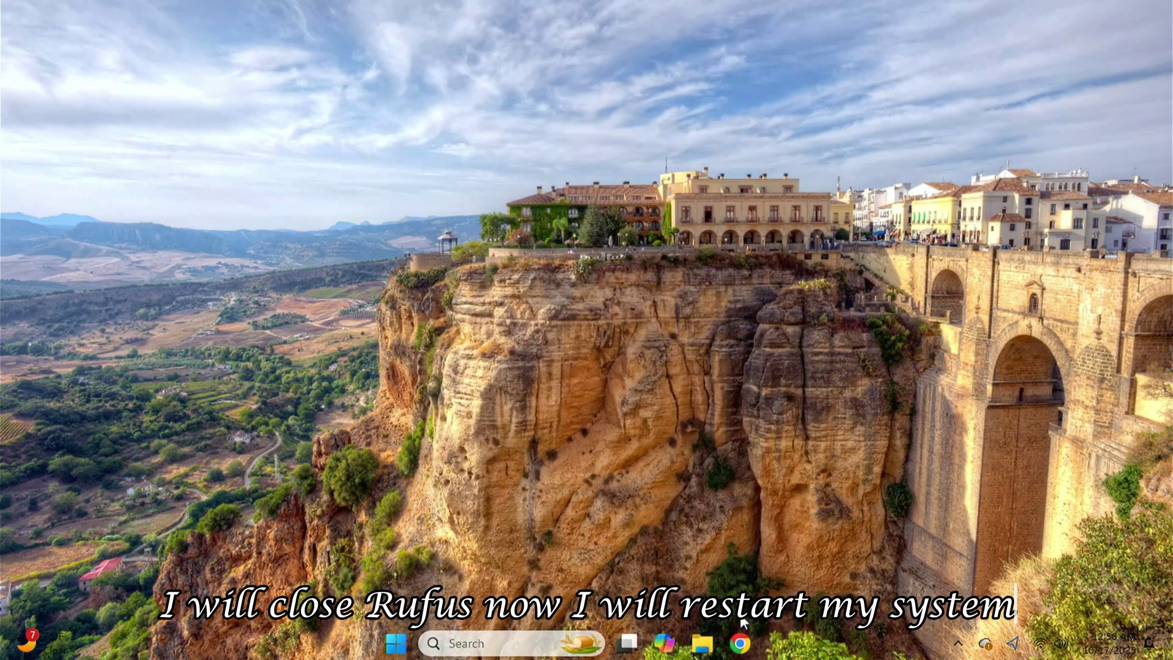
left_click(415, 643)
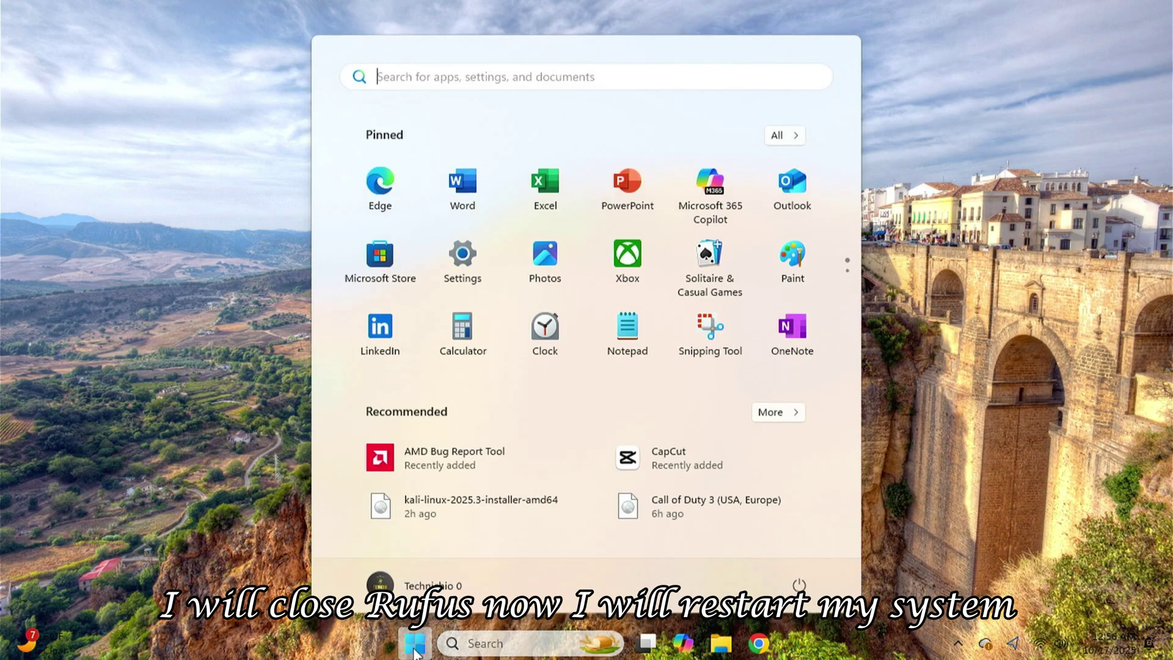
left_click(798, 586)
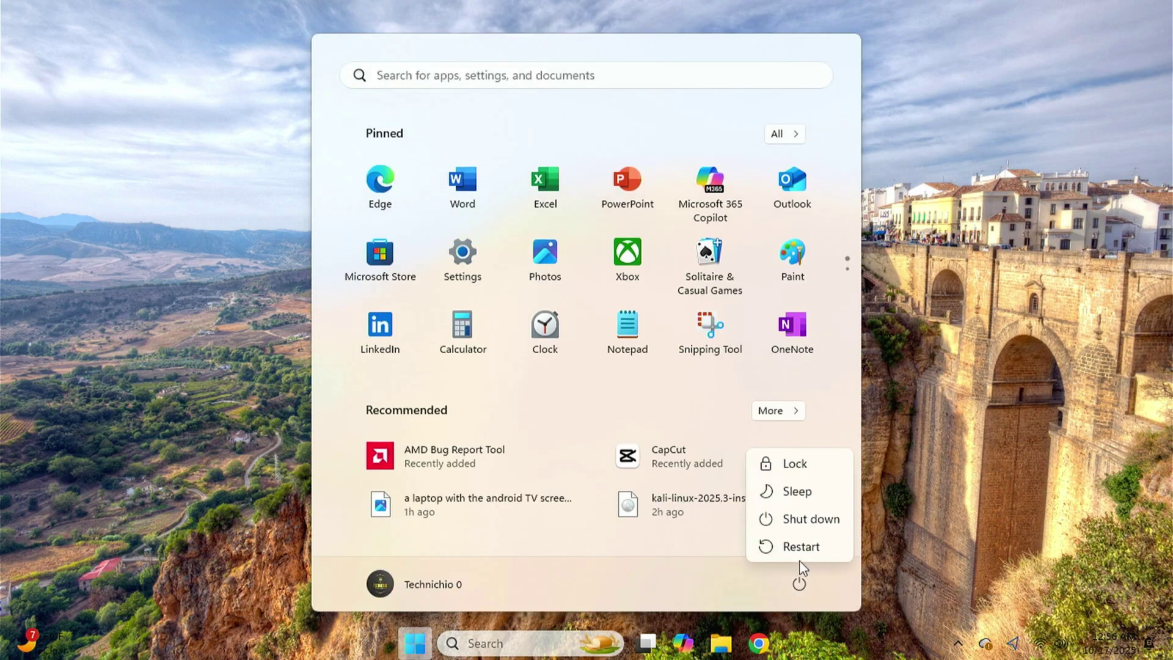
left_click(795, 553)
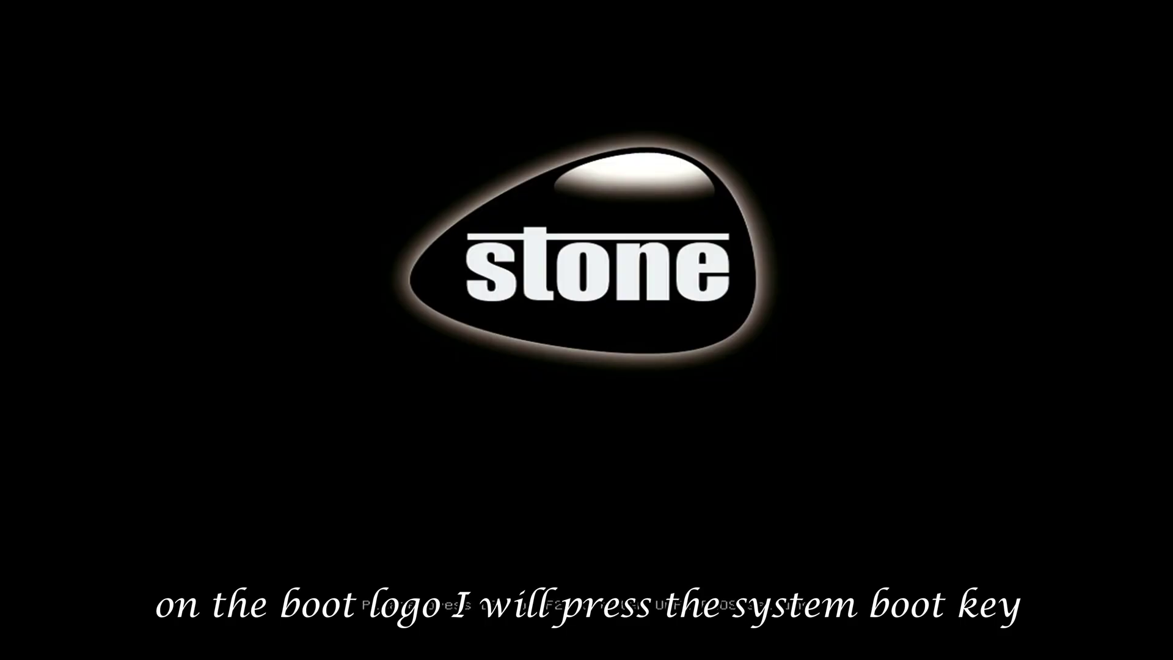
Boot from the USB drive's UEFI Partition 1 entry in the F12 boot menu.
key("F12")
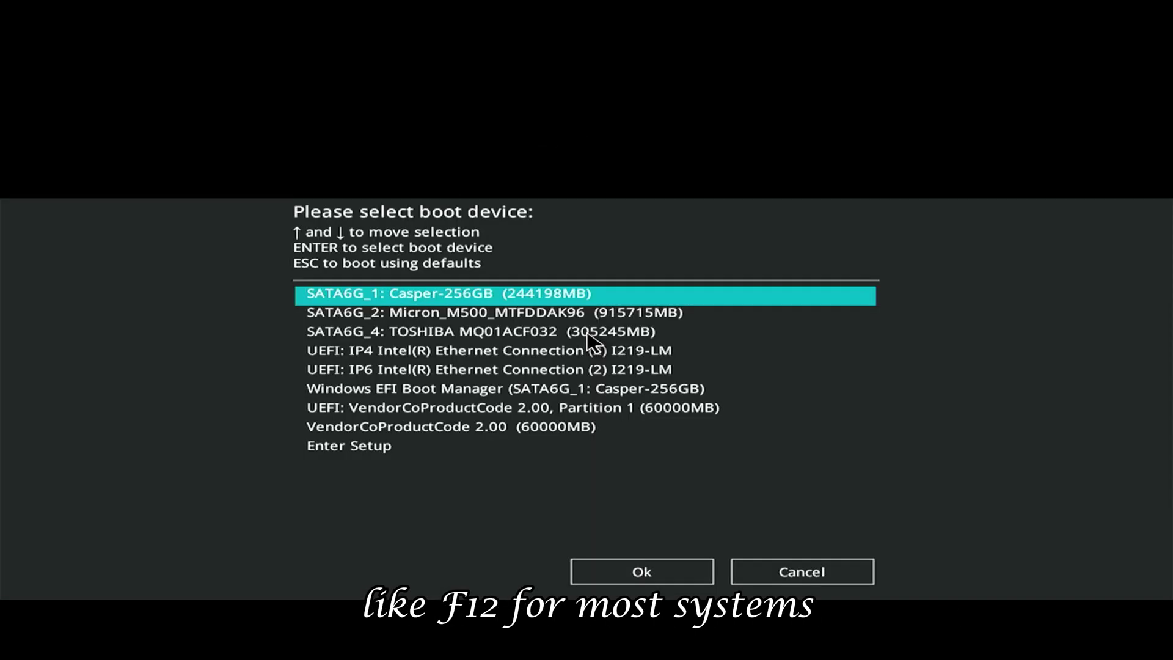
key("Down")
key("Down")
key("Down")
key("Down")
key("Down")
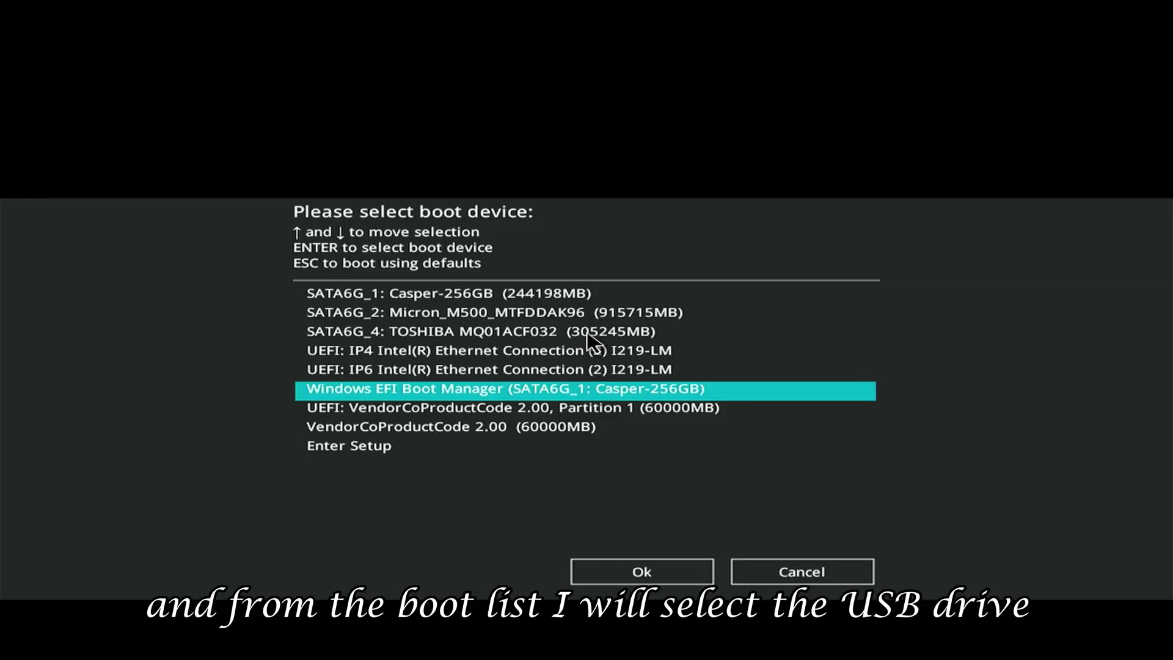
key("Down")
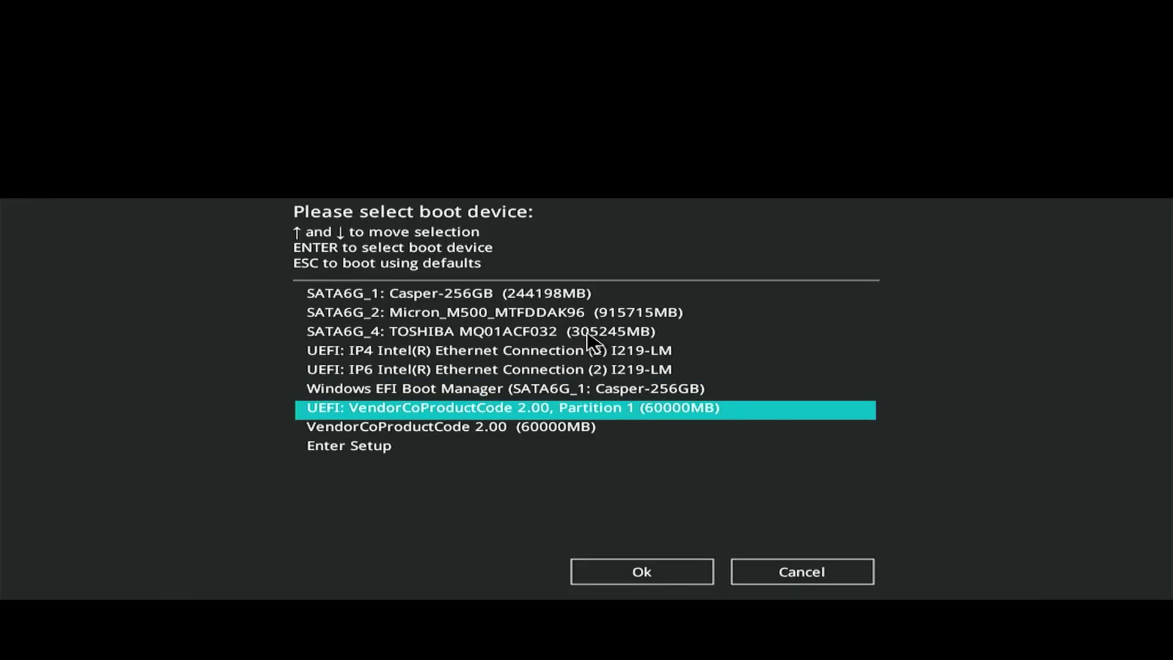
key("Return")
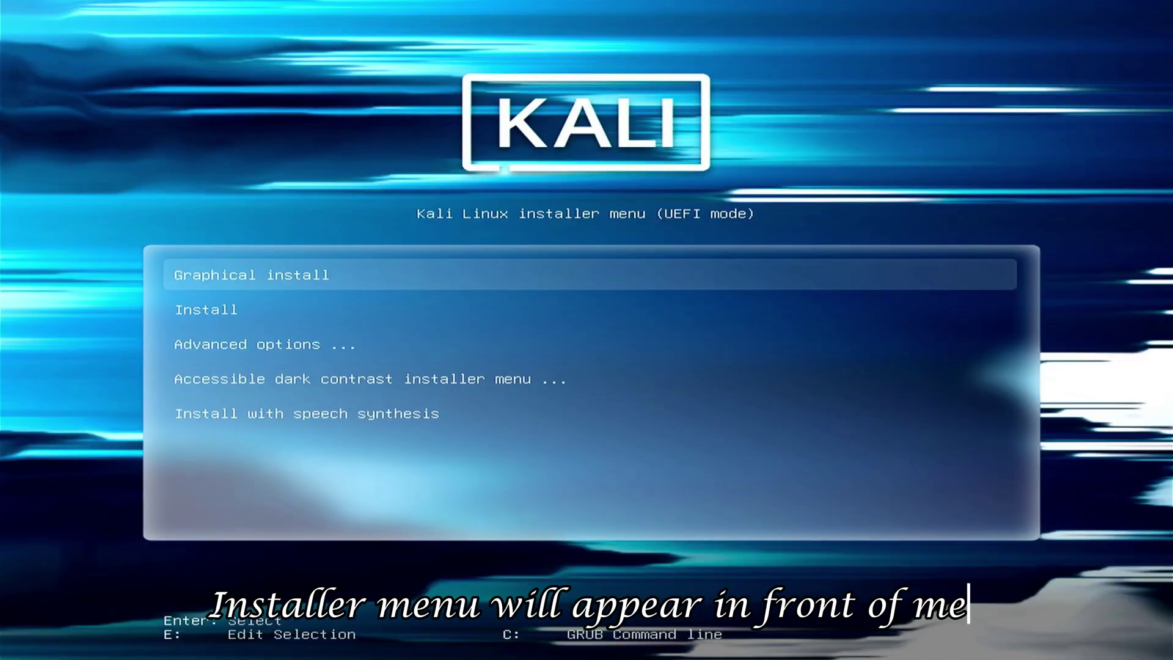
Browse the installer menu and Advanced options, then launch Graphical install.
key("Down")
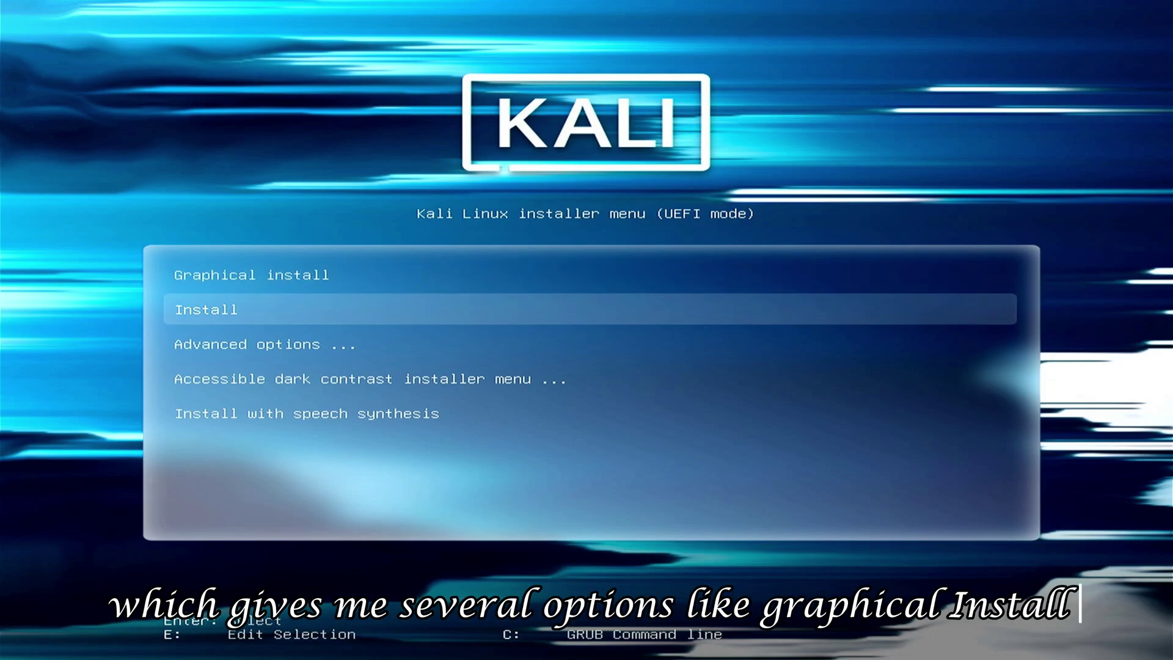
key("Down")
key("Down")
key("Down")
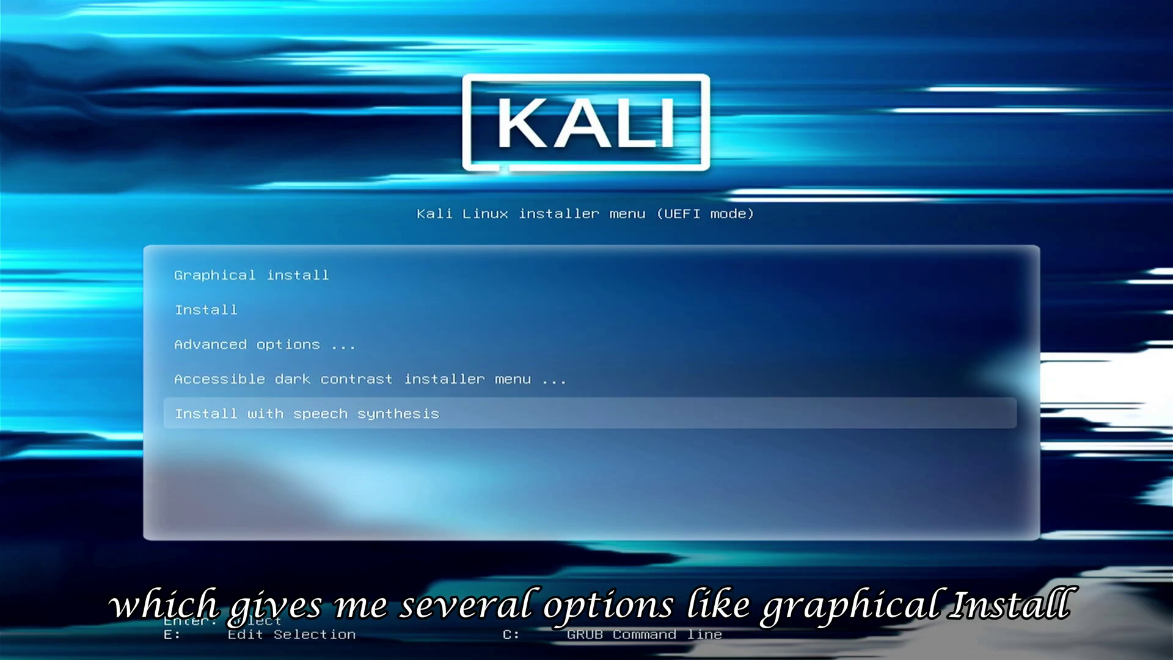
key("Up")
key("Up")
key("Up")
key("Up")
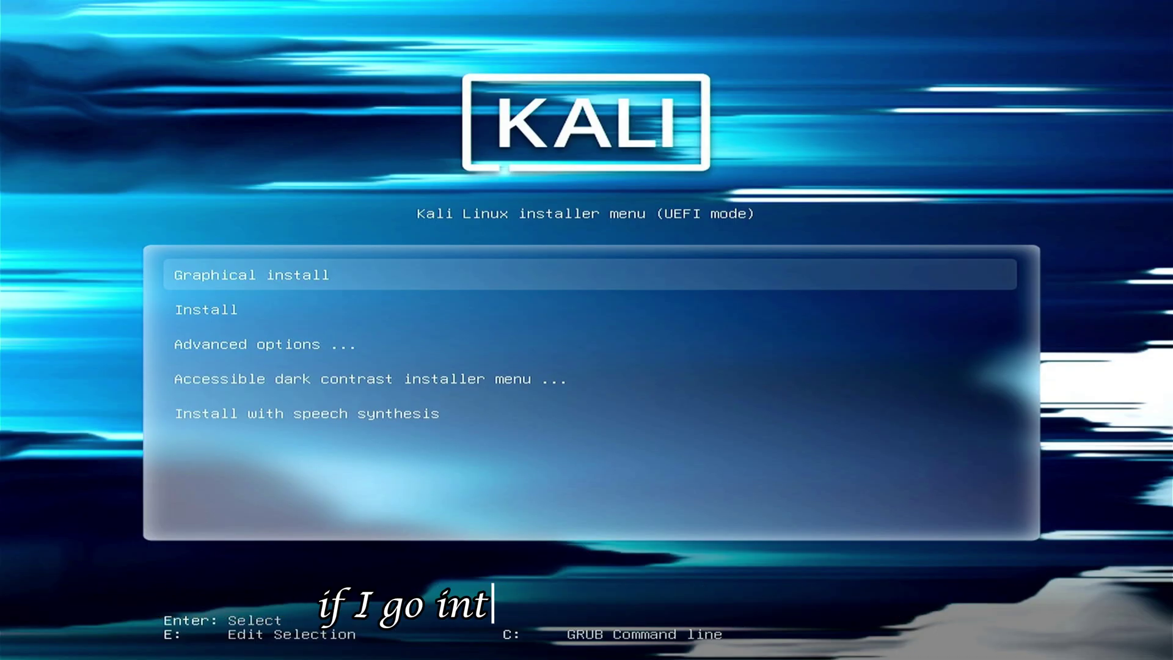
key("Down")
key("Down")
key("Return")
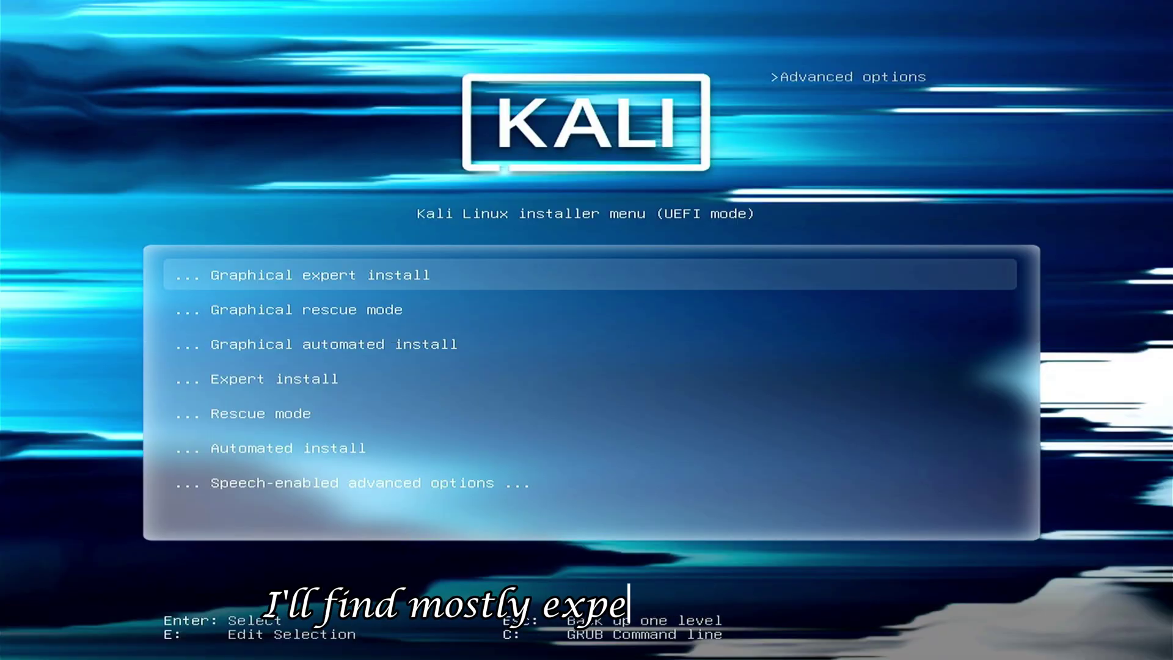
key("Down")
key("Down")
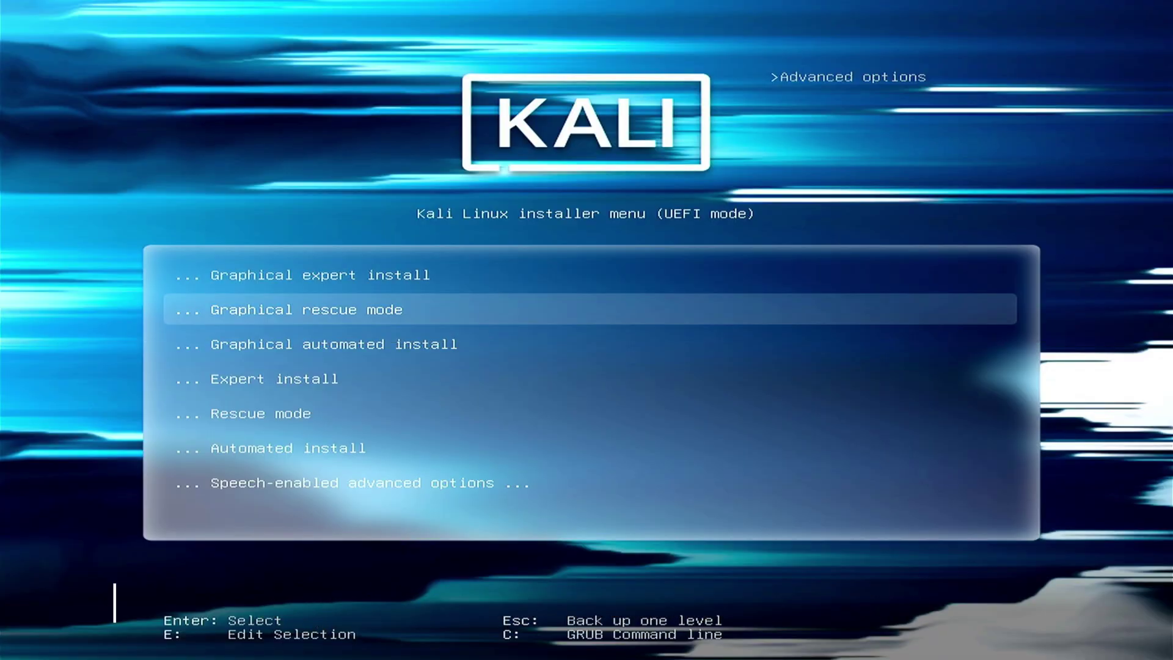
key("Down")
key("Down")
key("Down")
key("Down")
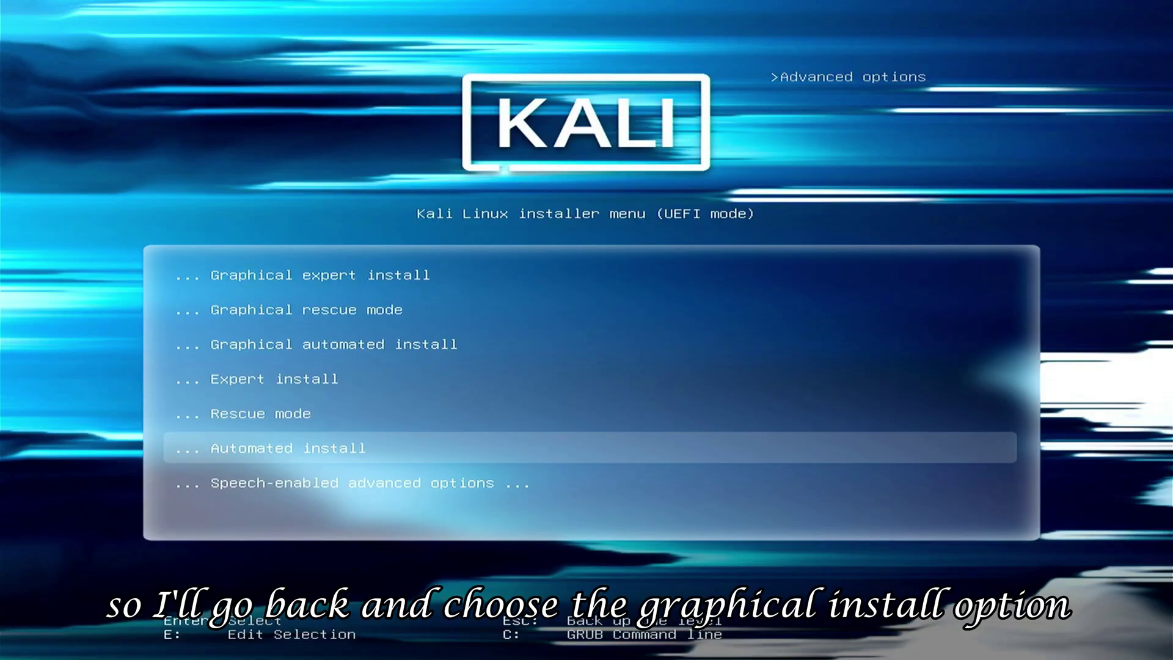
key("Escape")
key("Return")
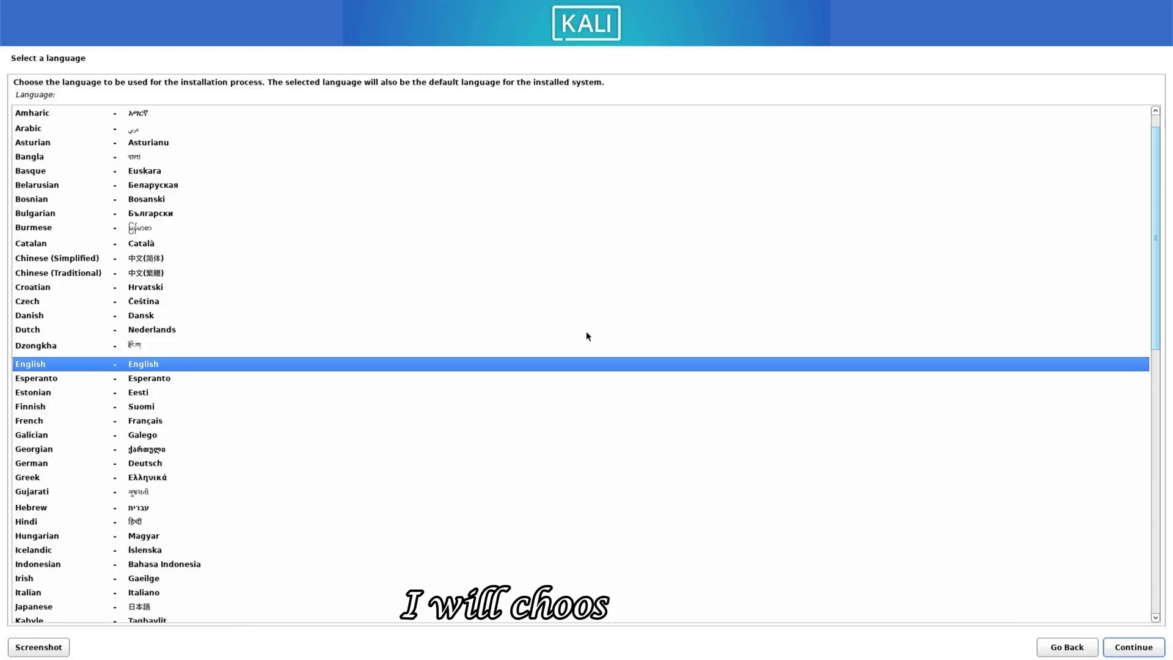
Accept English language, United States location and the American English keymap.
key("Return")
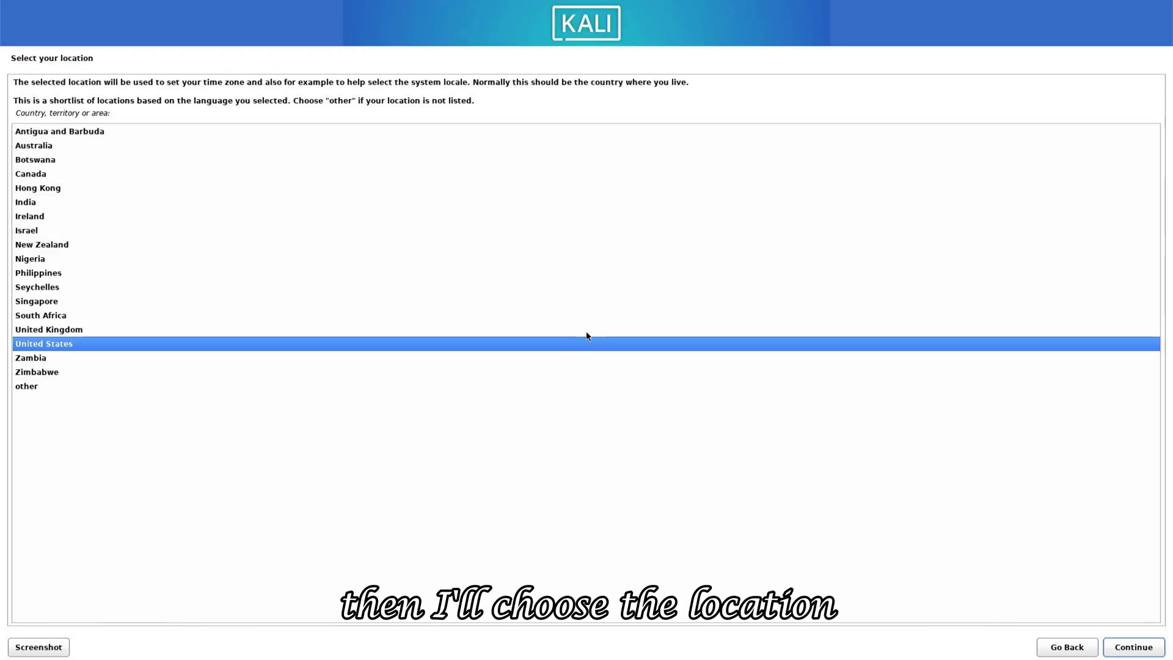
key("Return")
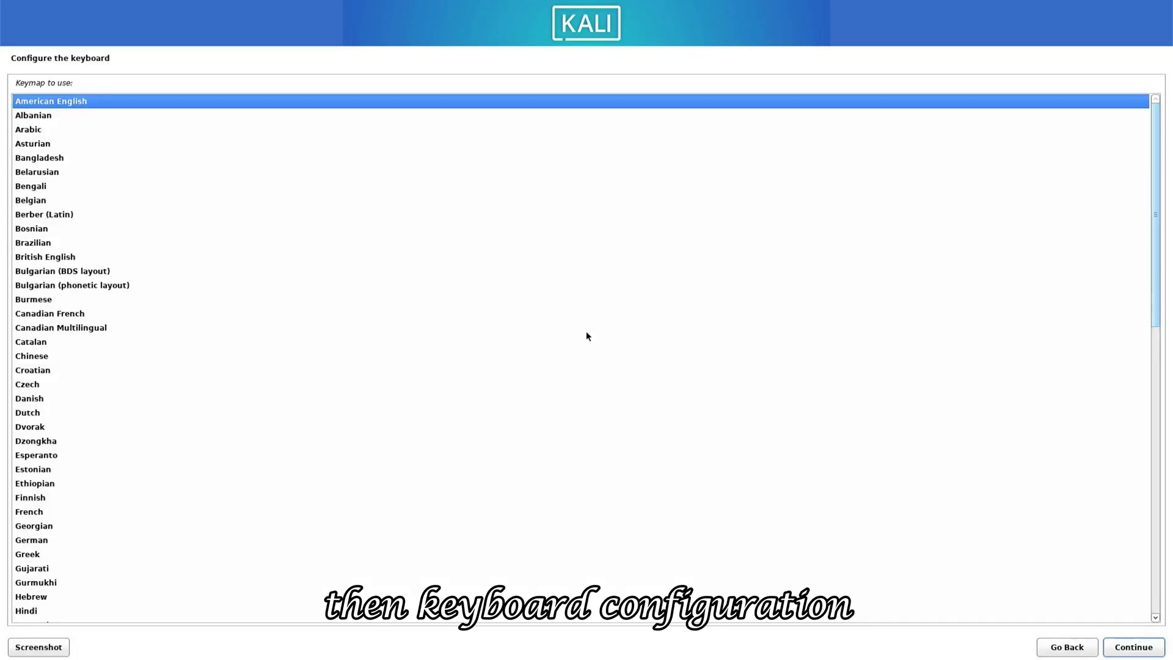
key("Return")
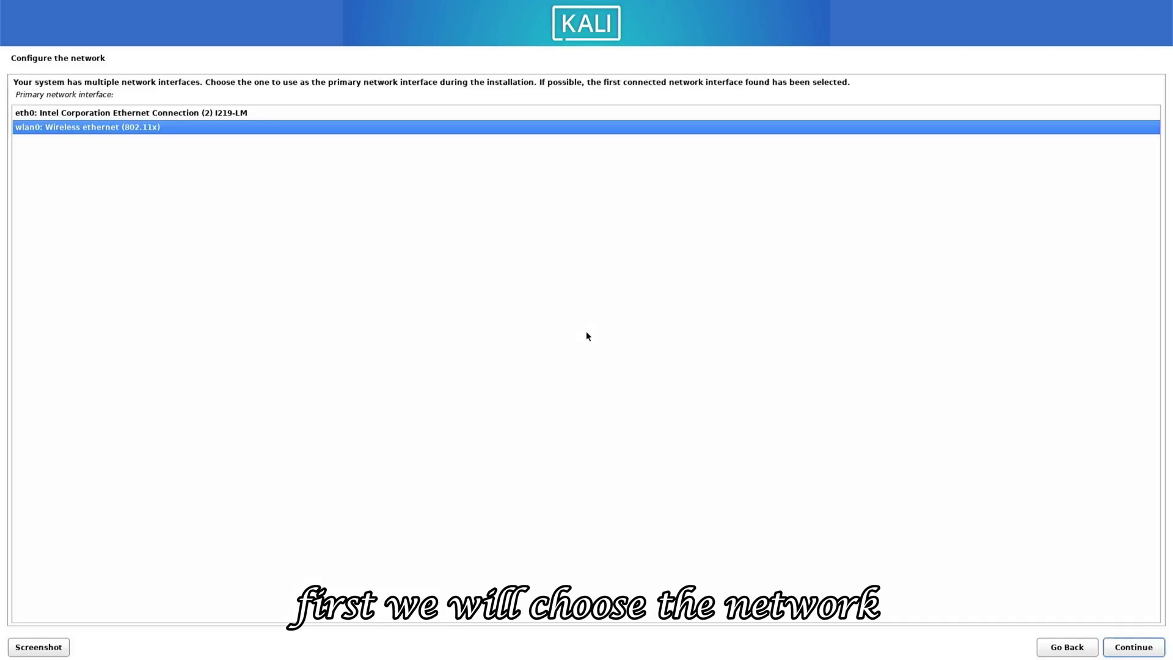
Use wireless wlan0 with the chosen Wi-Fi network; accept hostname 192 and domain 168.1.2.
key("Up")
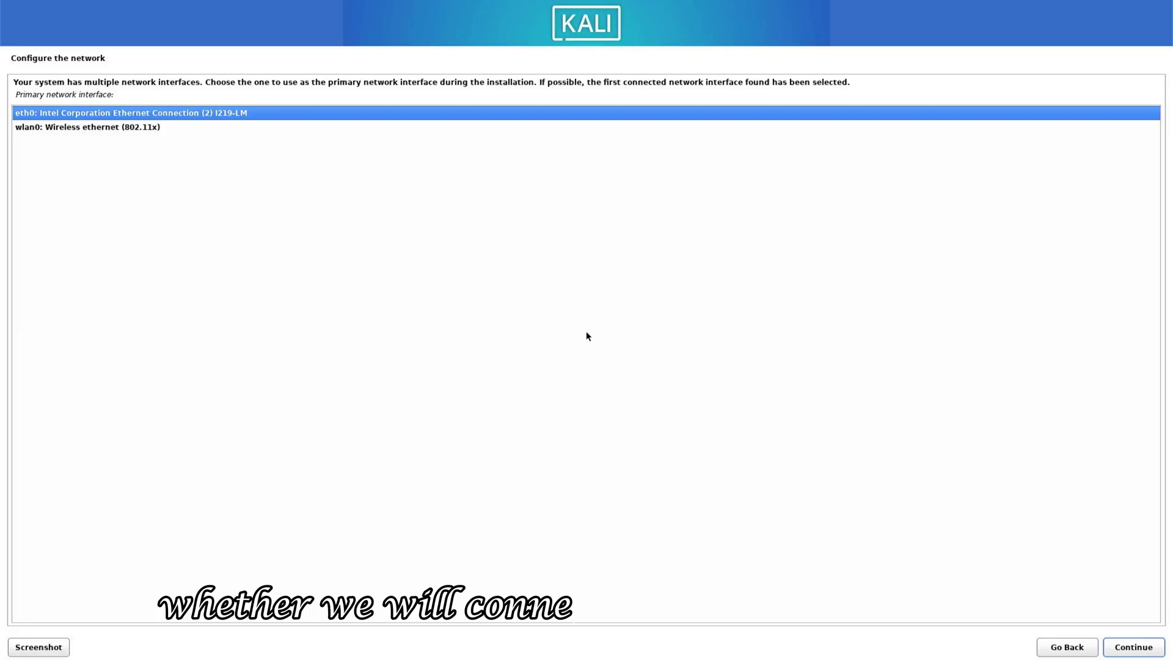
key("Down")
key("Return")
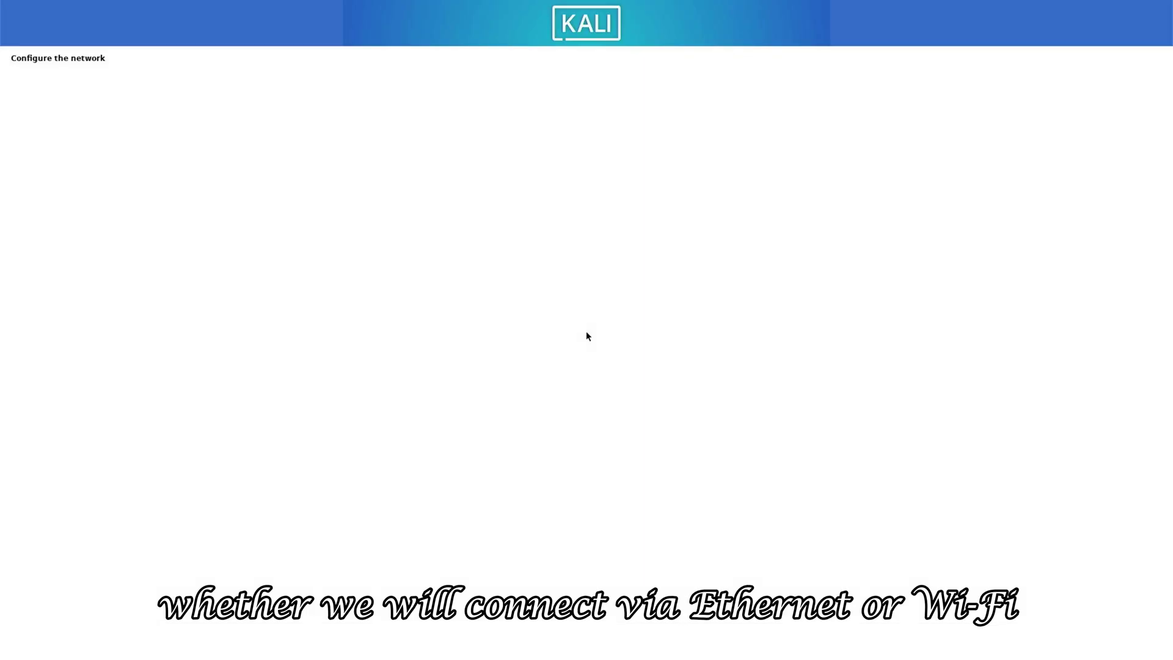
key("Down")
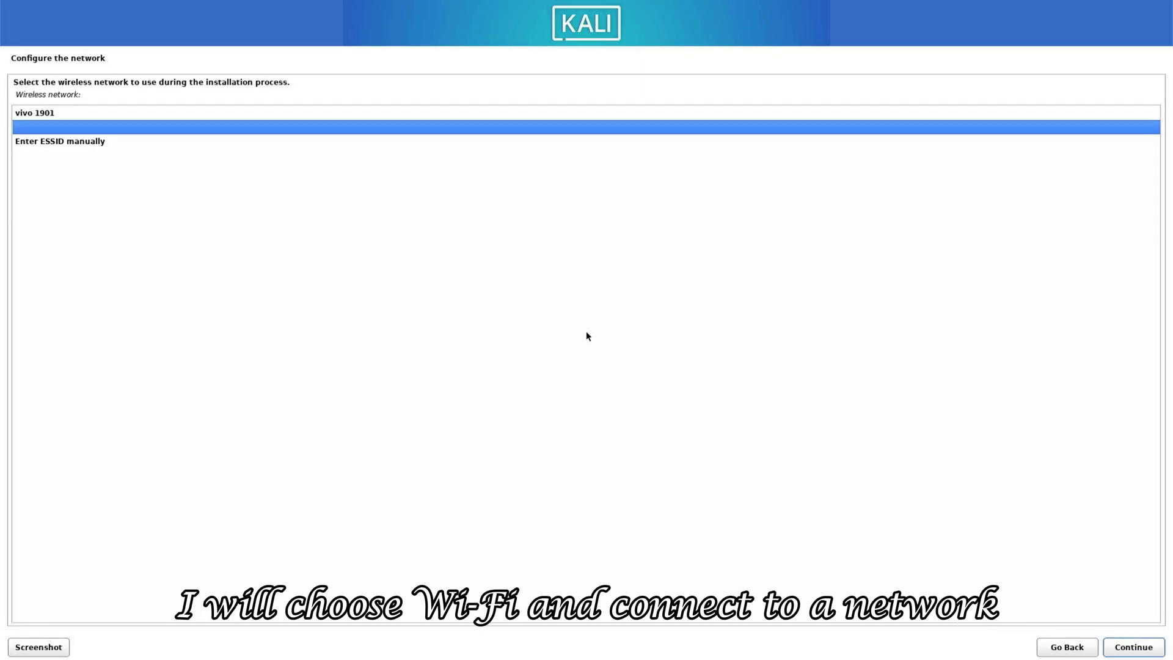
key("Down")
key("Return")
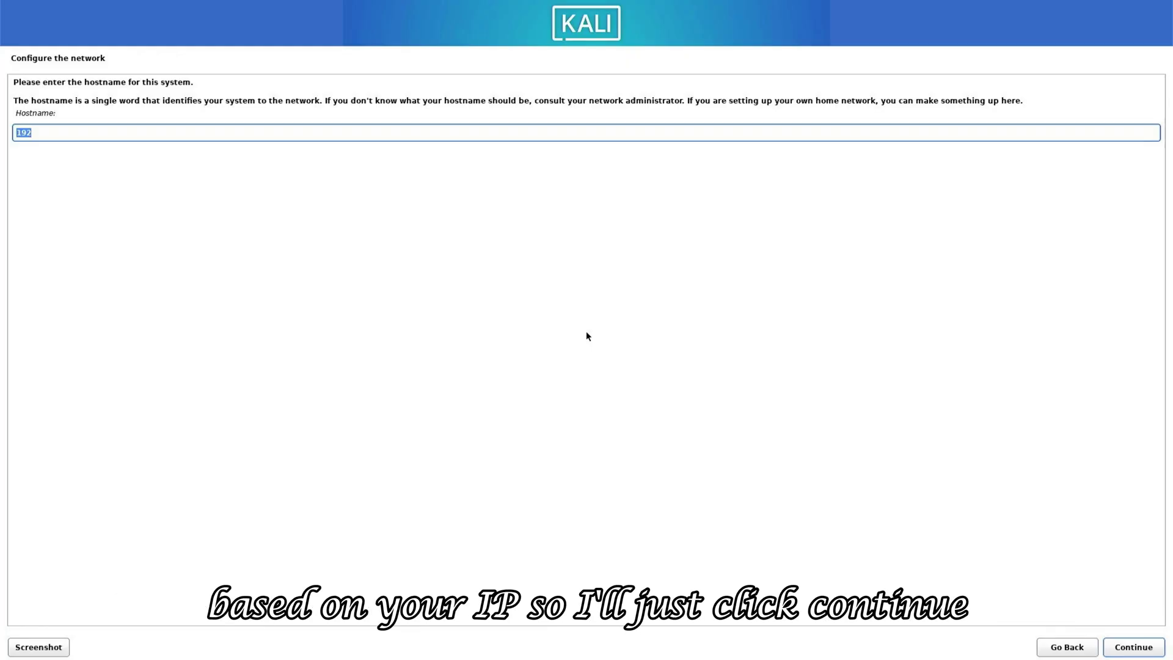
key("Return")
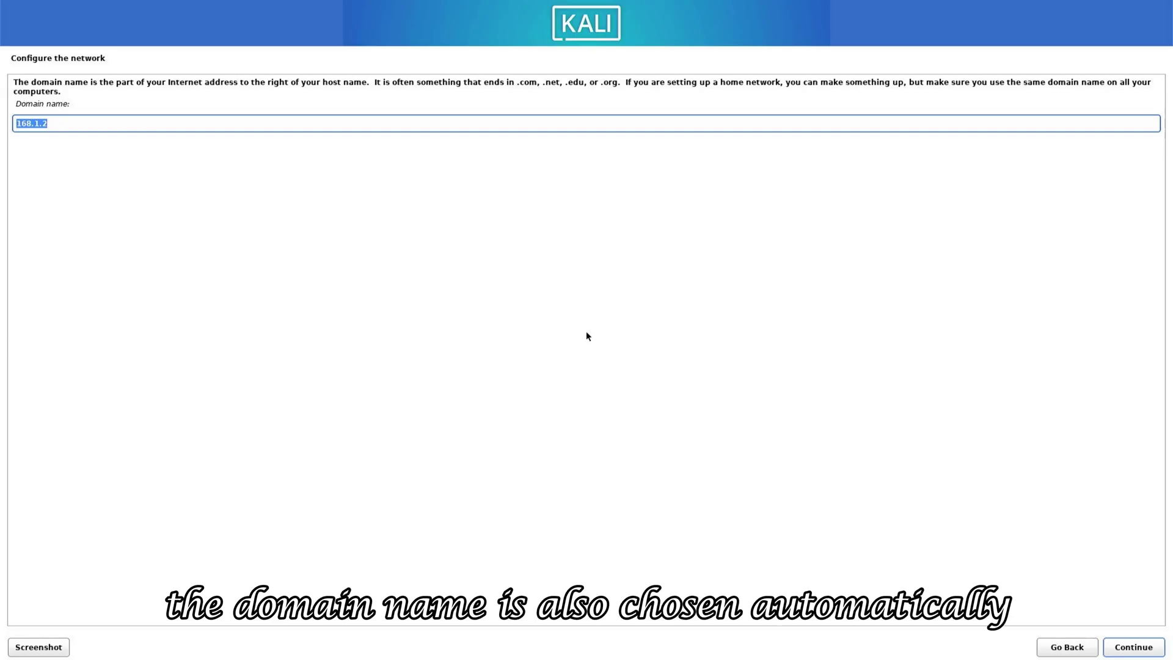
key("Return")
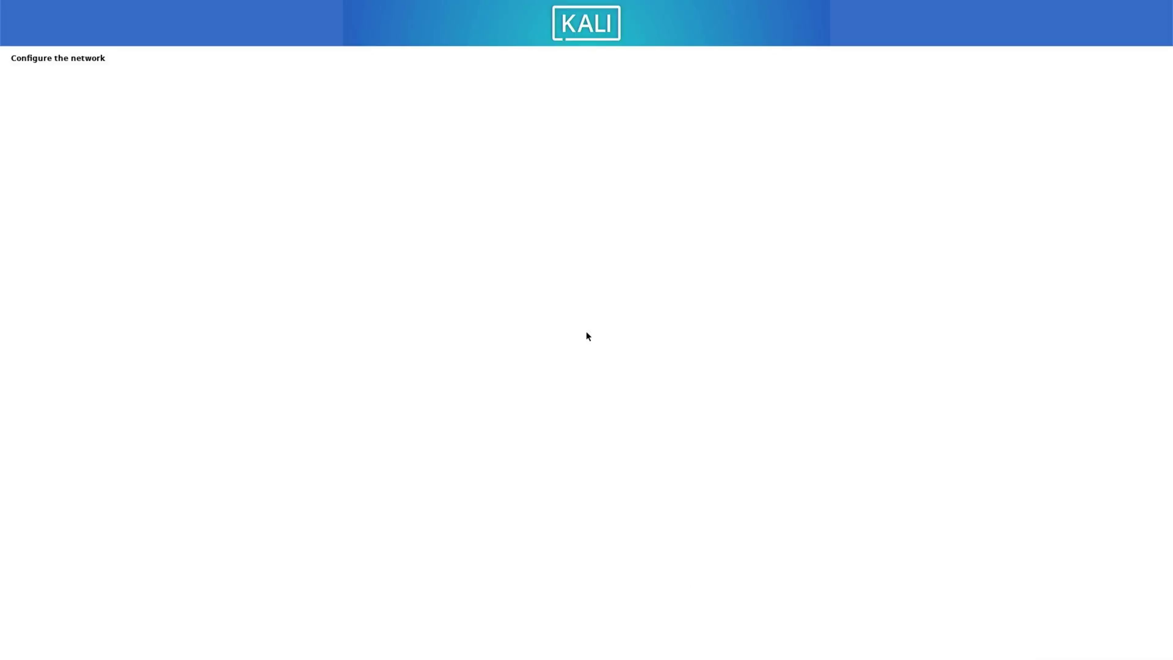
Enter the user's full name, keep the suggested username, set the password, and accept Eastern time zone.
type("Techn")
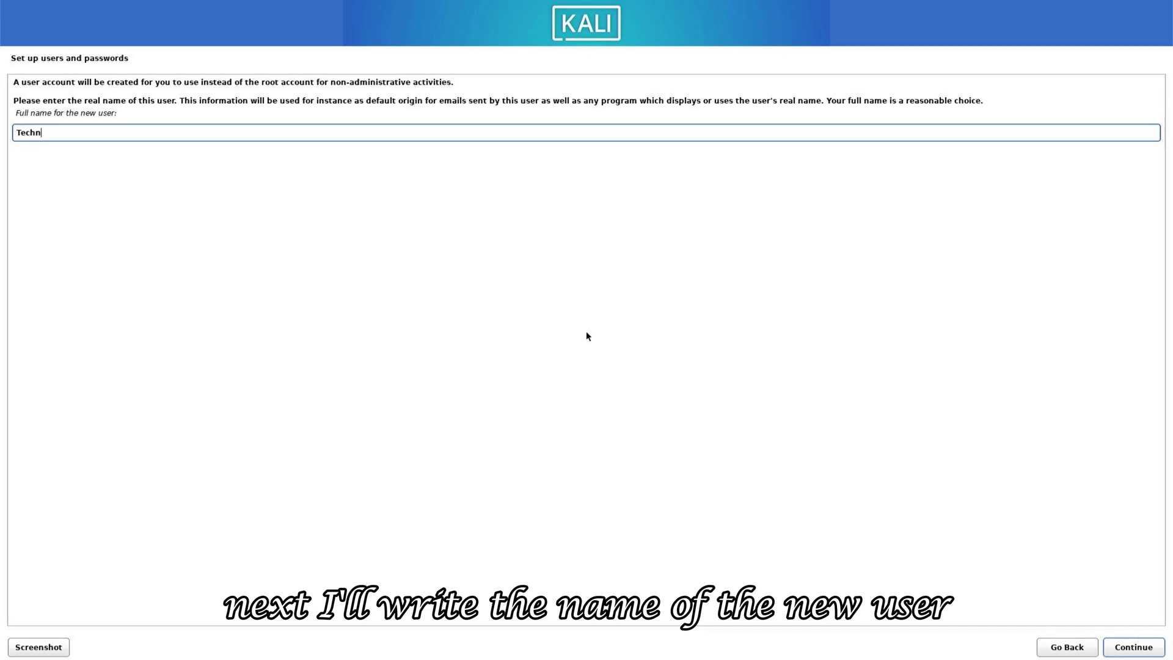
type("ichio")
key("Return")
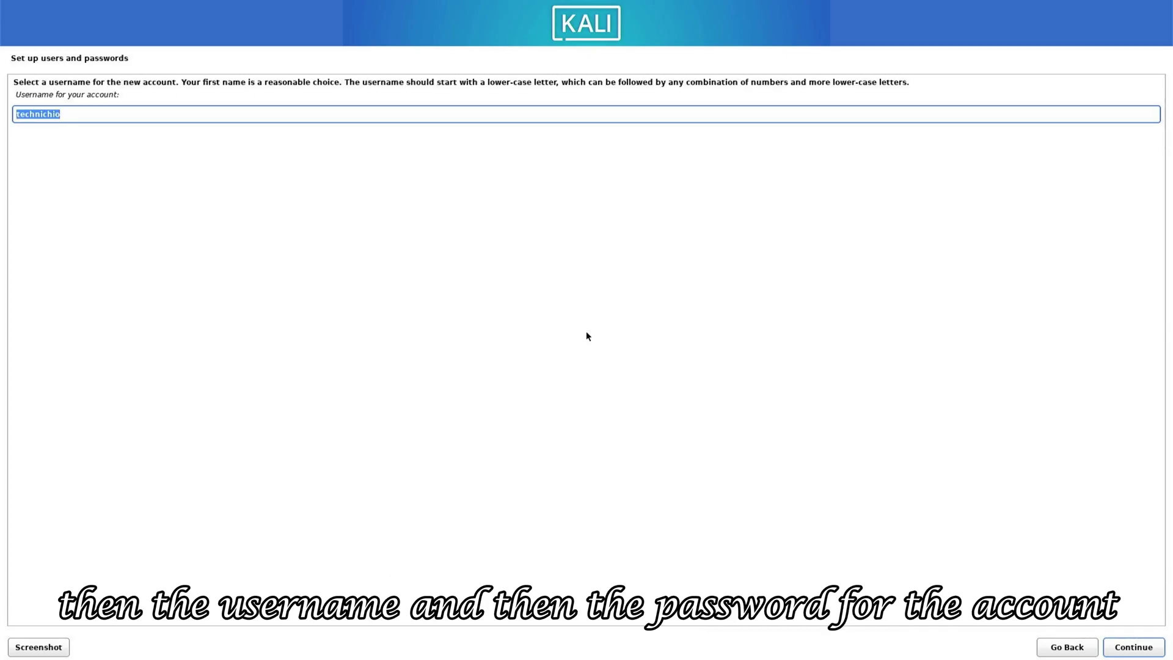
key("Return")
type("123456")
key("Tab")
key("Return")
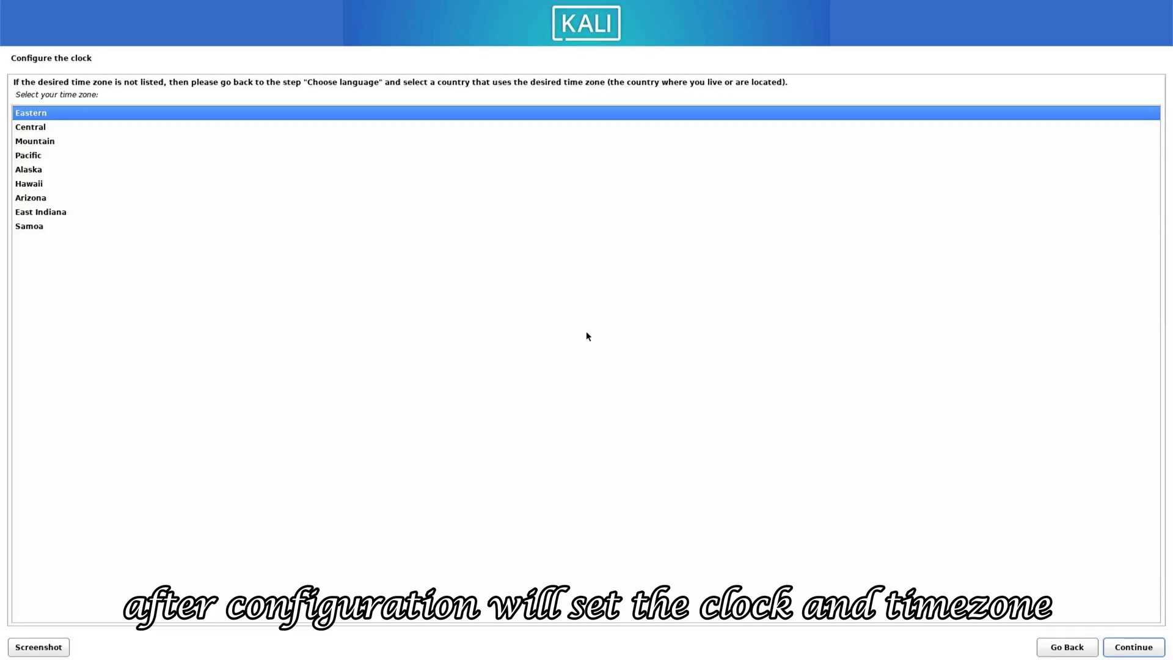
key("Return")
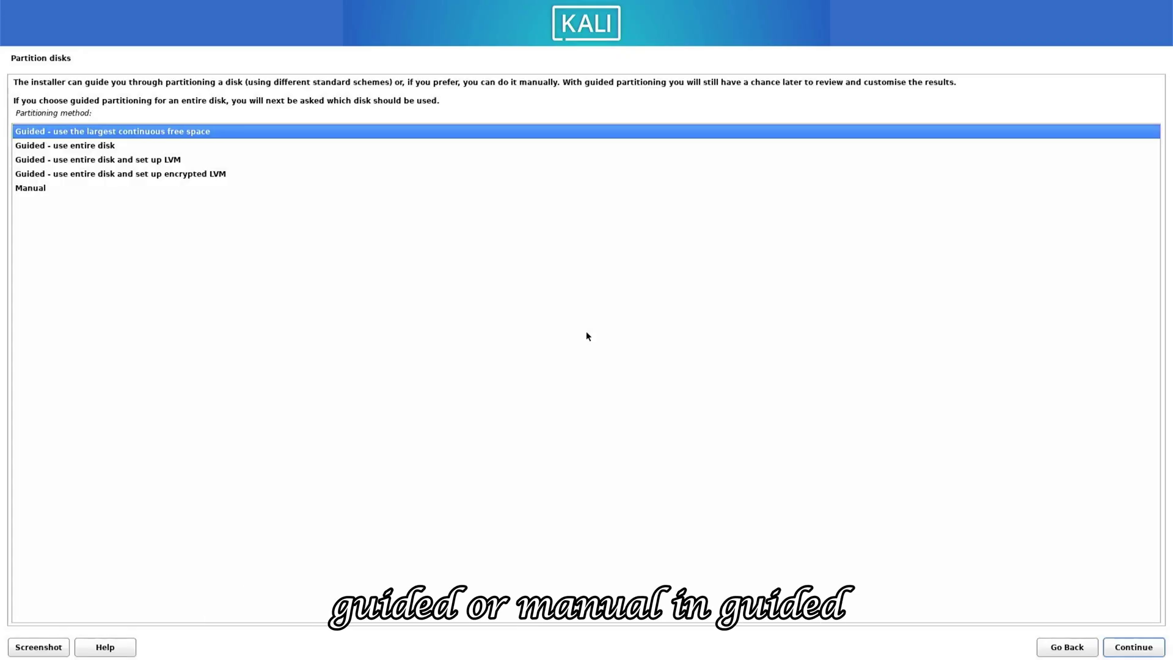
Choose the Manual partitioning method after reviewing the guided options.
key("Down")
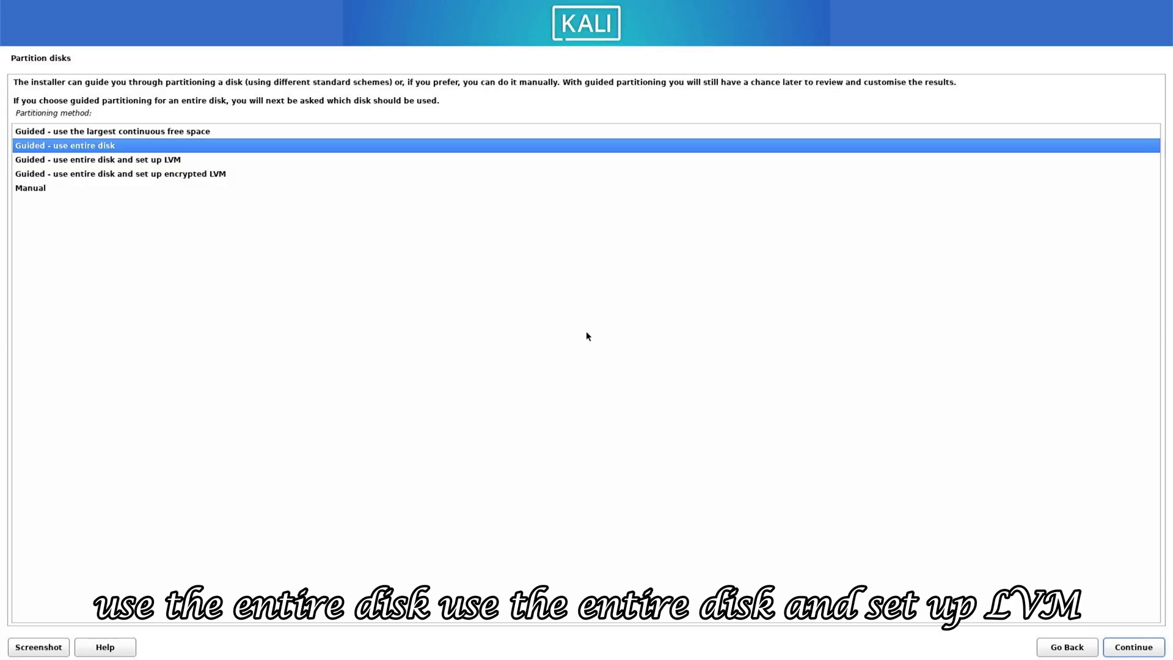
key("Down")
key("Down")
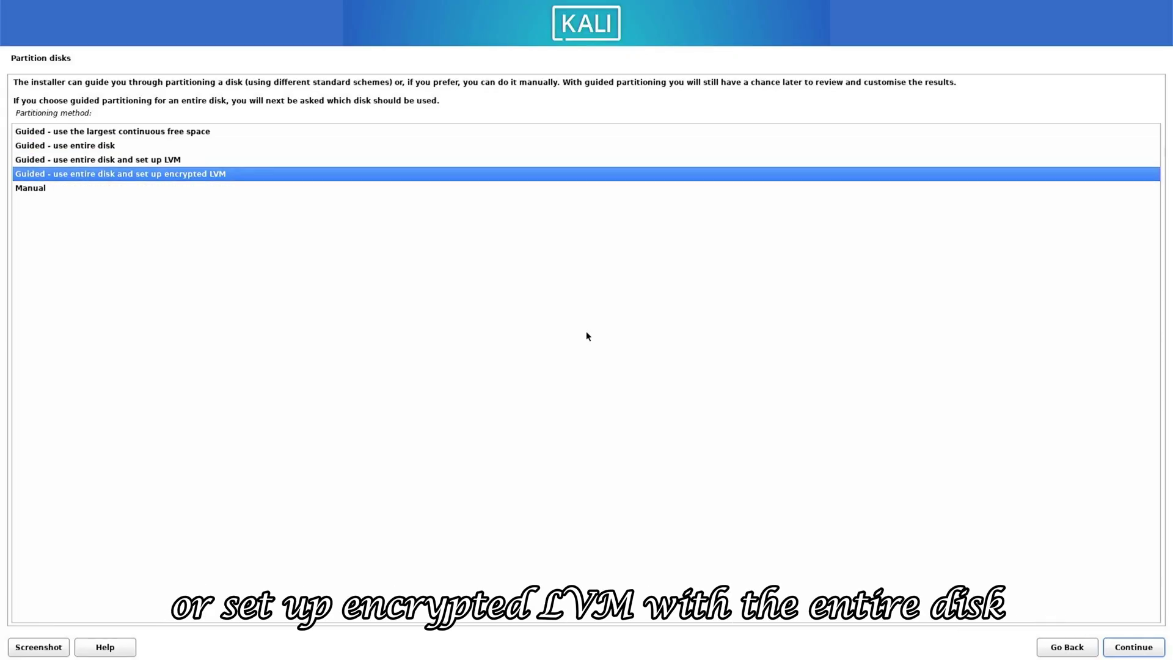
key("Up")
key("Up")
key("Down")
key("Down")
key("Down")
key("Return")
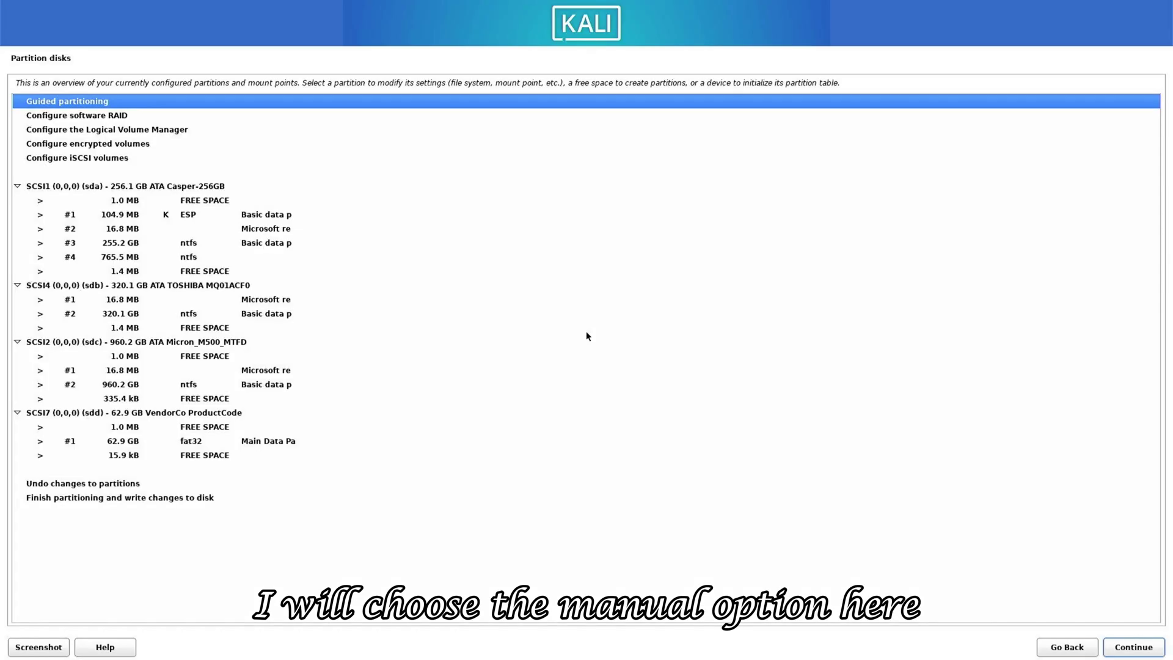
Create a new empty partition table on the 320.1 GB TOSHIBA disk (sdb).
key("Down")
key("Down")
key("Down")
key("Down")
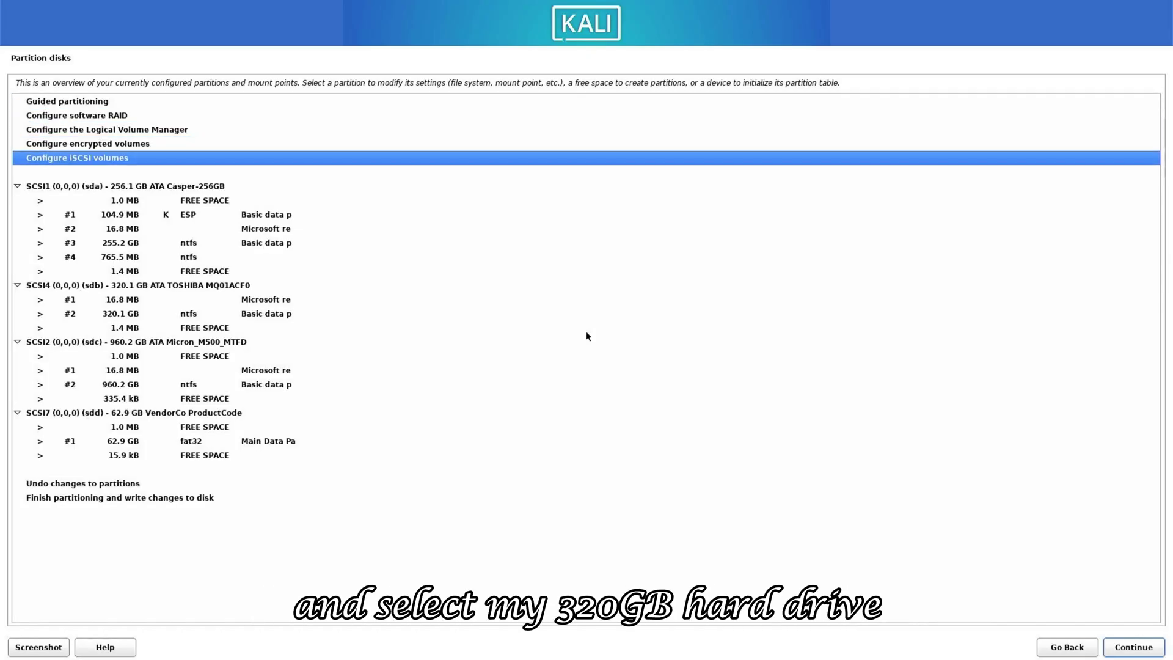
key("Down")
key("Down")
key("Down")
key("Down")
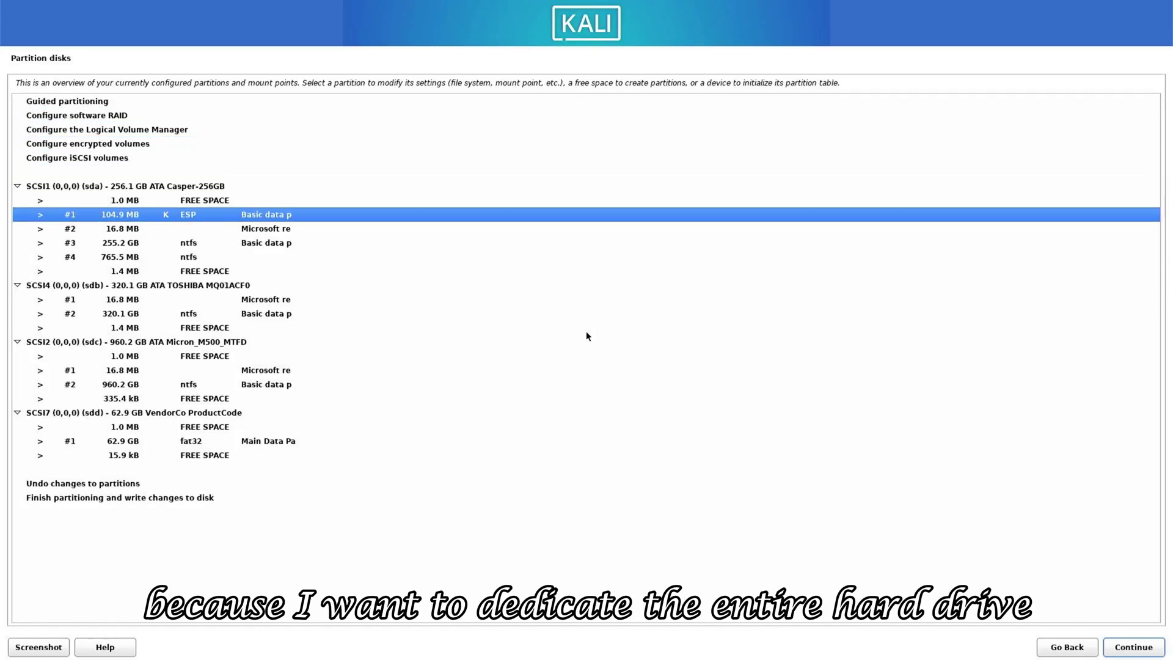
key("Down")
key("Down")
key("Down")
key("Down")
key("Down")
key("Return")
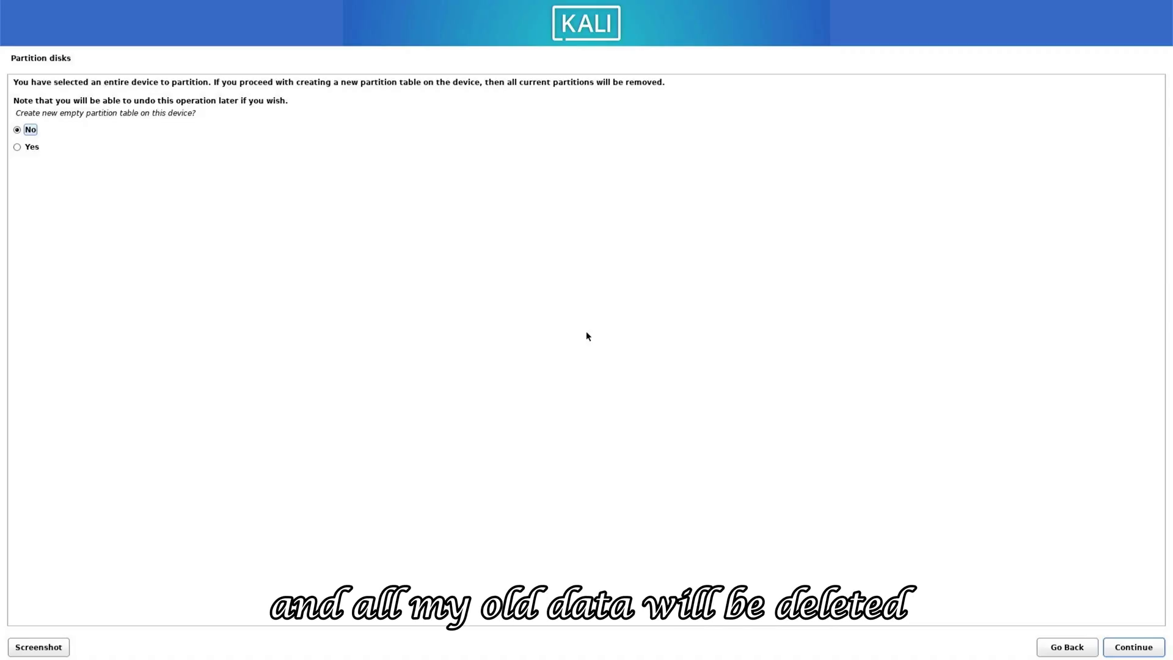
key("Down")
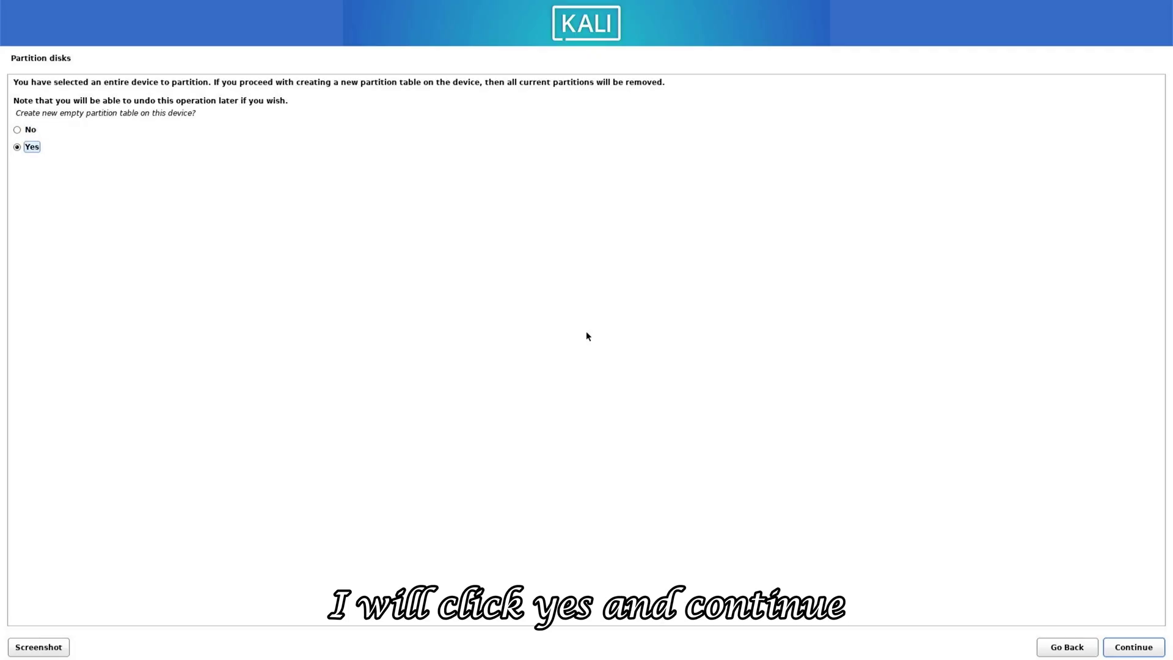
key("Return")
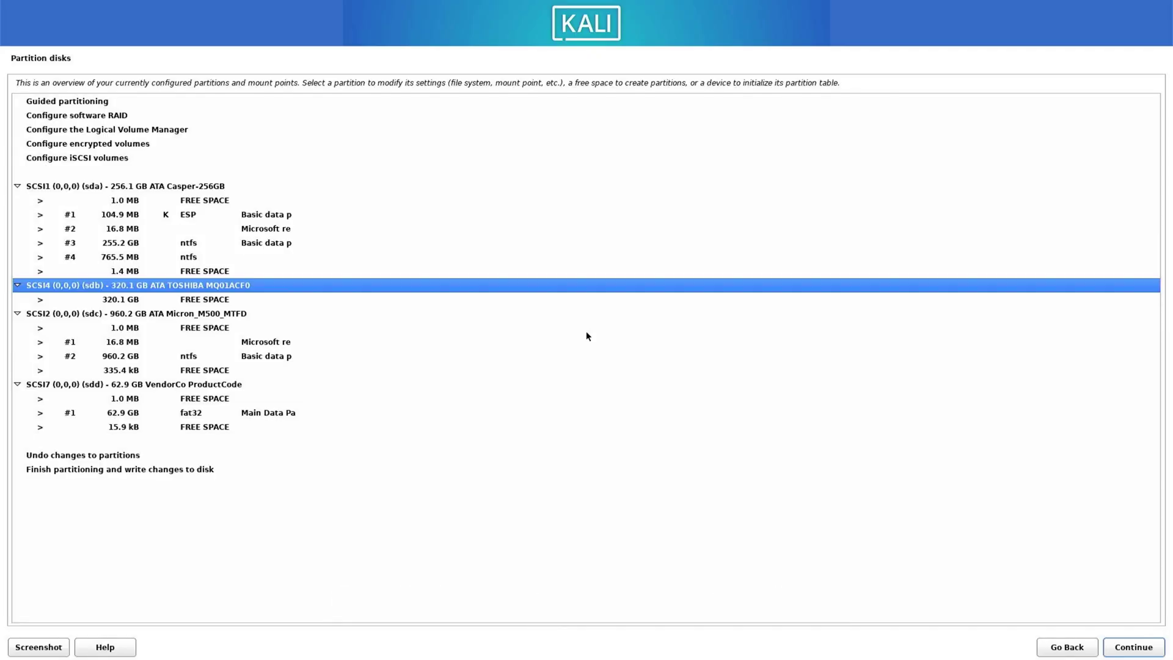
Automatically partition the 320.1 GB free space on sdb.
key("Down")
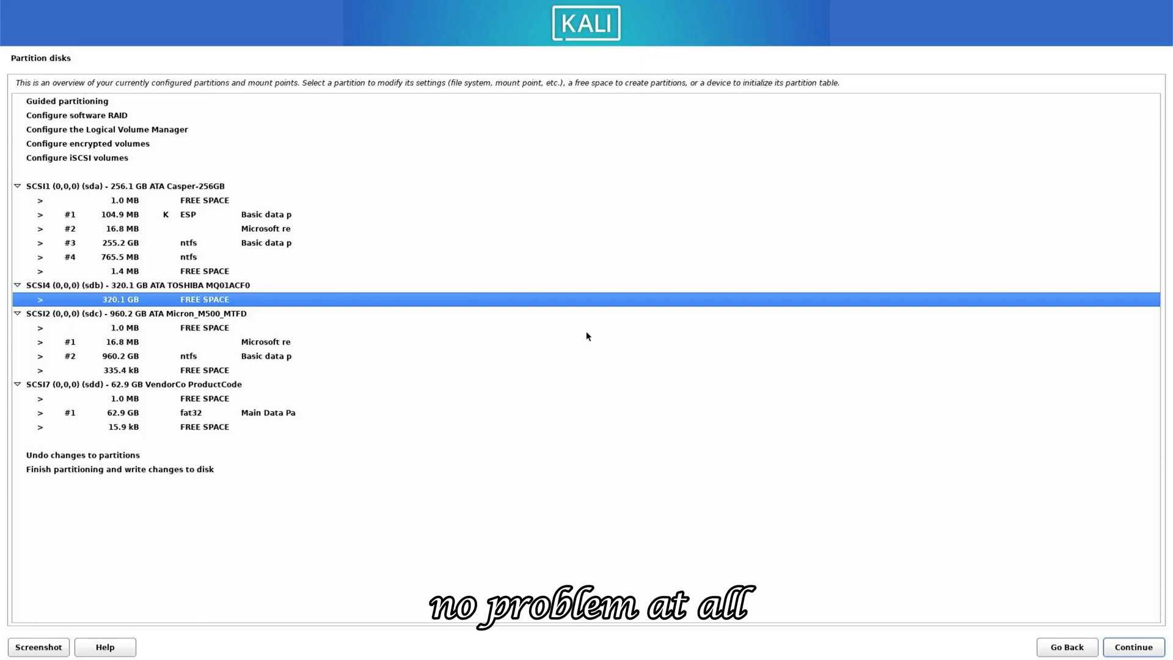
key("Return")
key("Down")
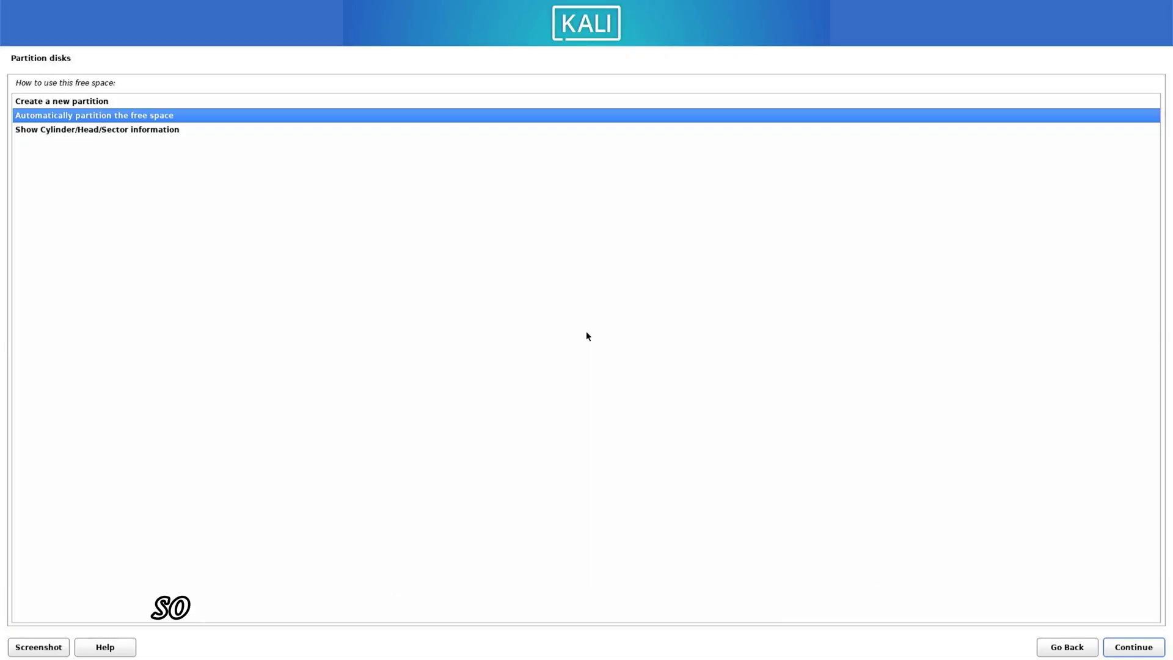
key("Down")
key("Up")
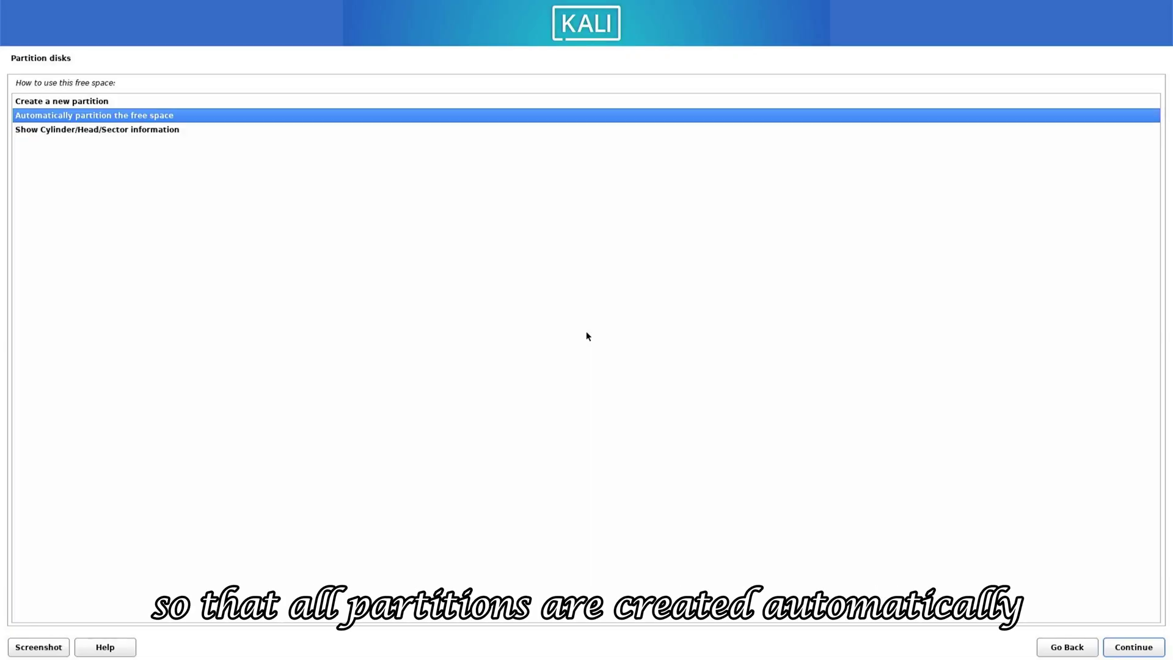
key("Return")
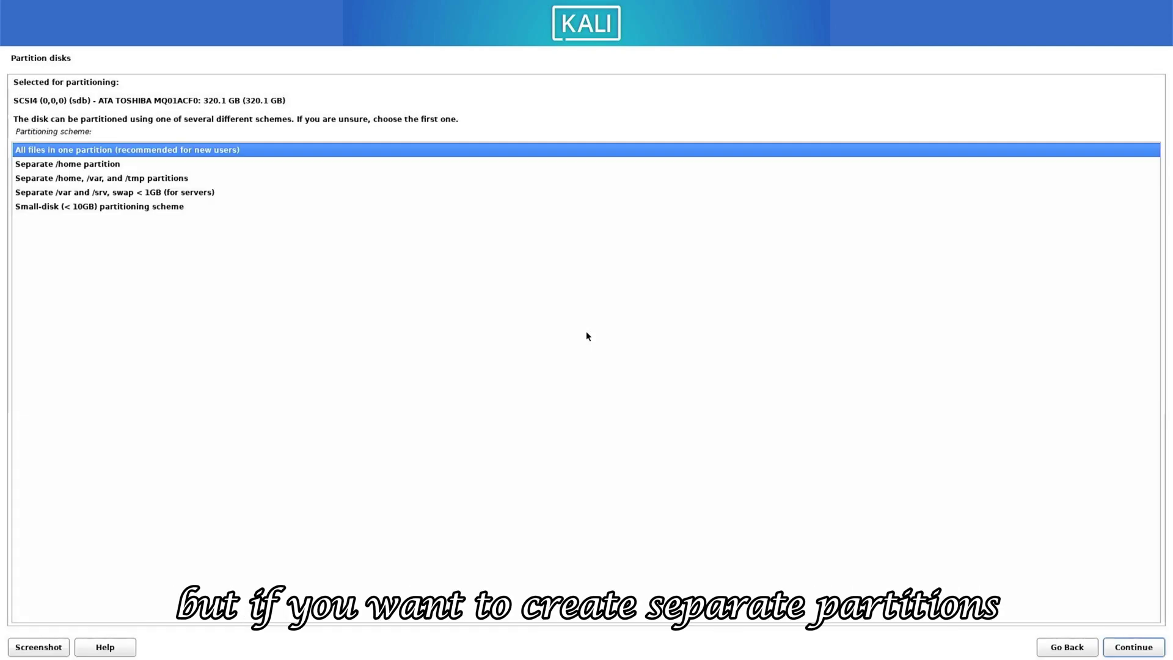
Keep all files in one partition, then finish partitioning and write changes to disk.
key("Return")
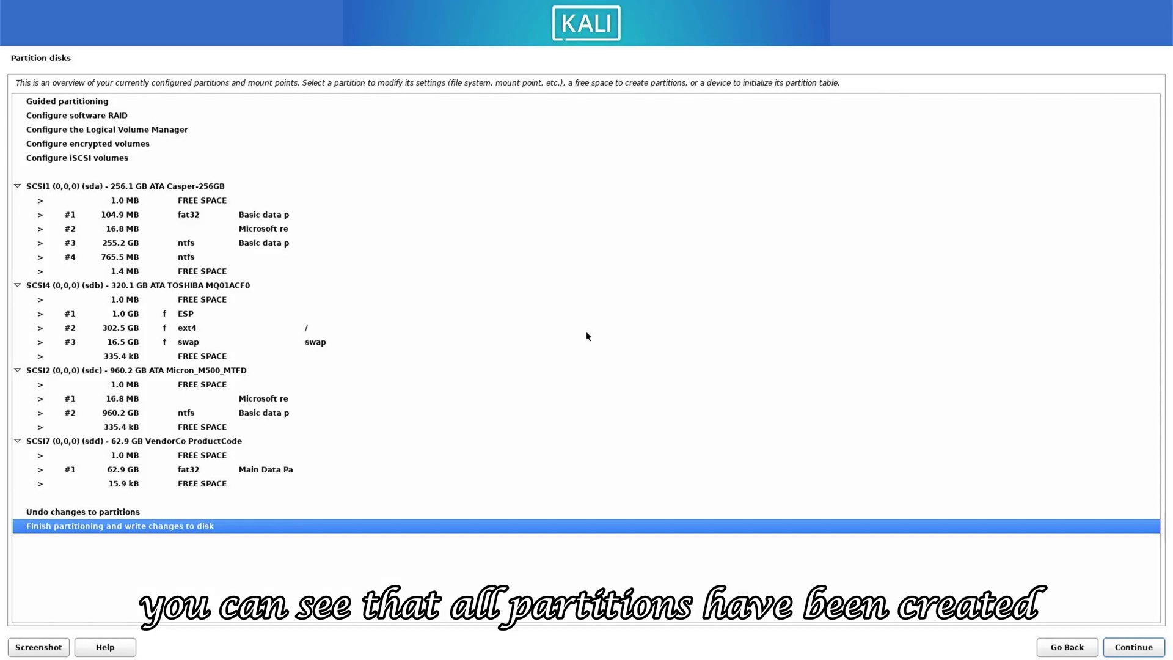
key("Up")
key("Down")
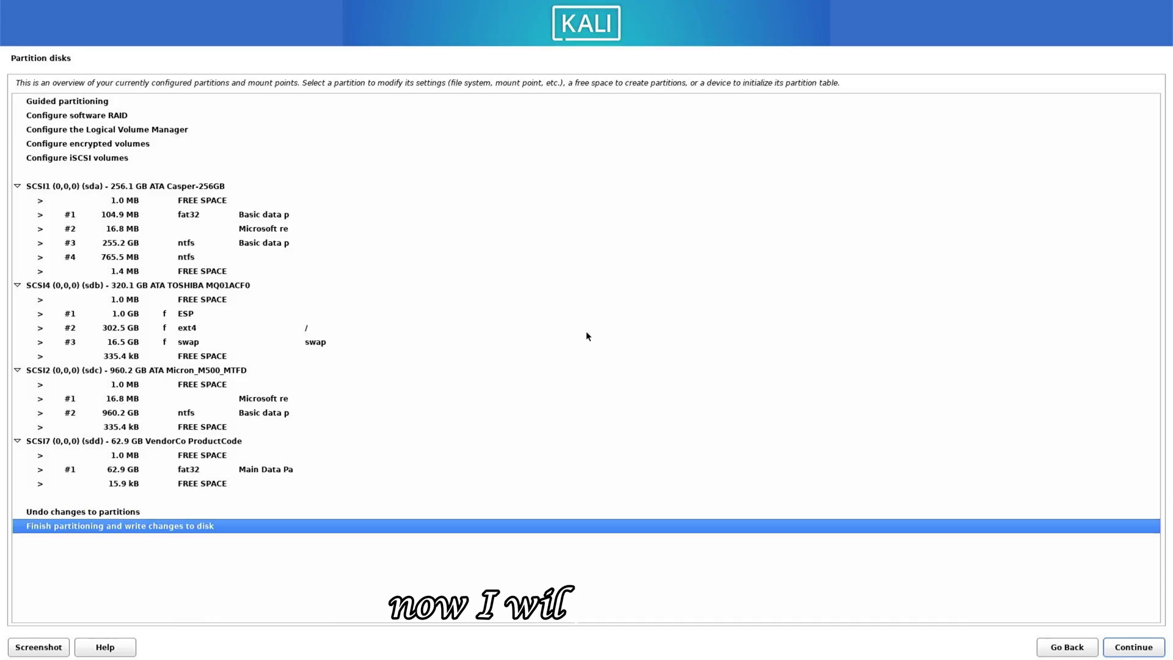
key("Return")
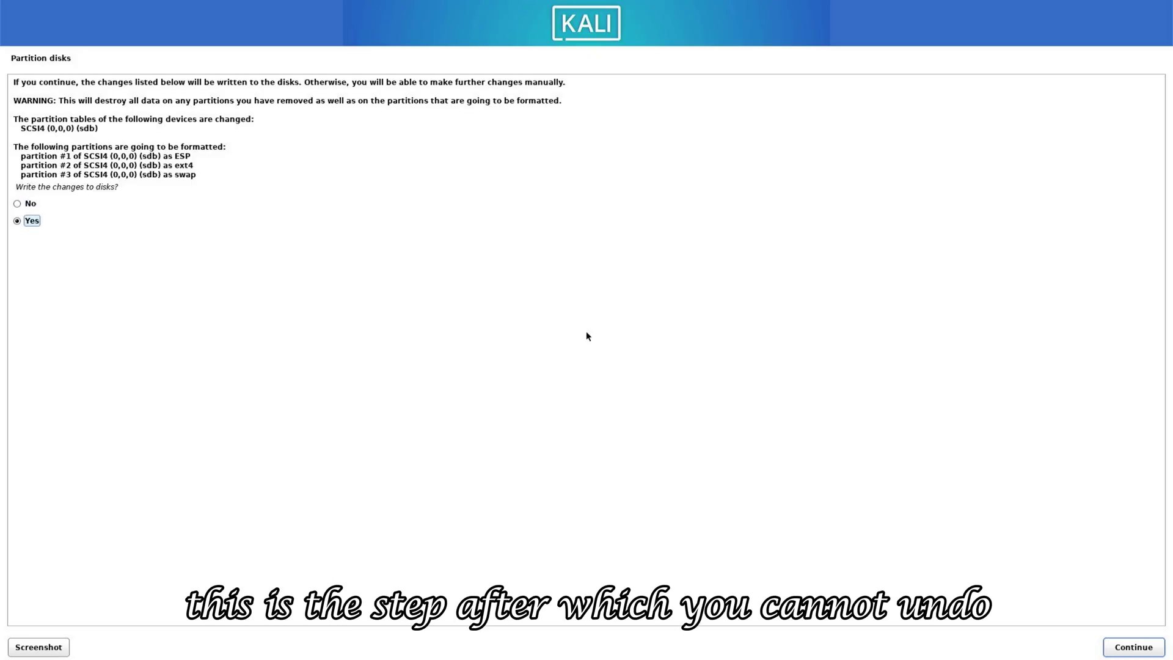
Write the partition changes to disk and install software with the default Xfce and tools selection.
key("Return")
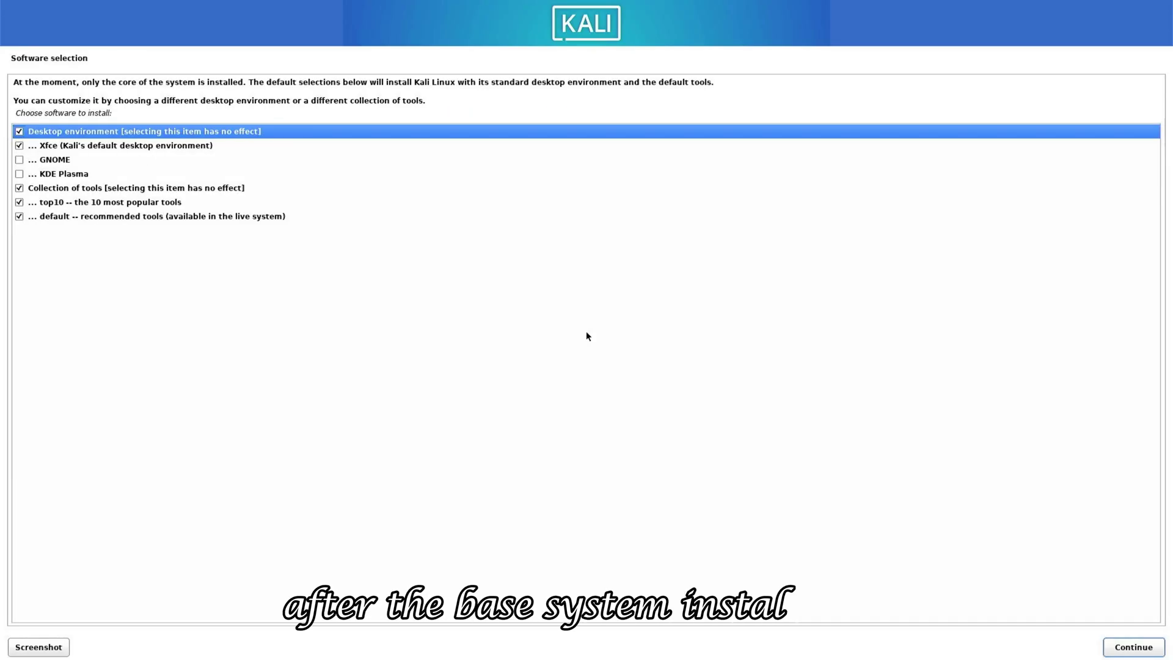
key("Down")
key("Down")
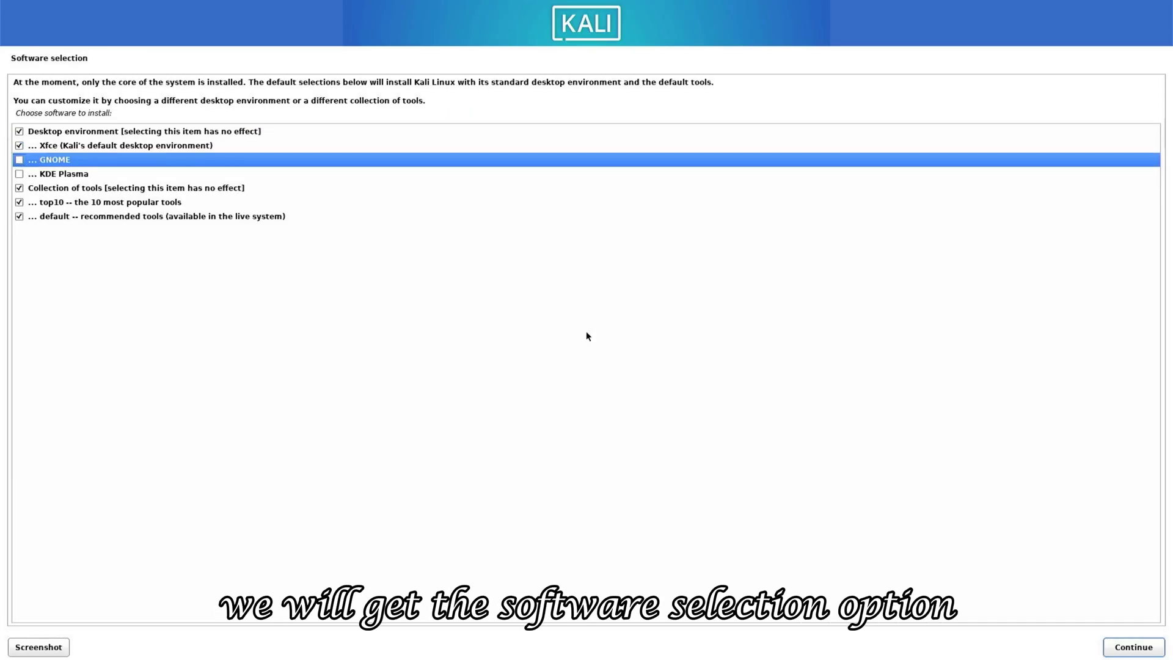
key("Down")
key("Down")
key("Down")
key("Down")
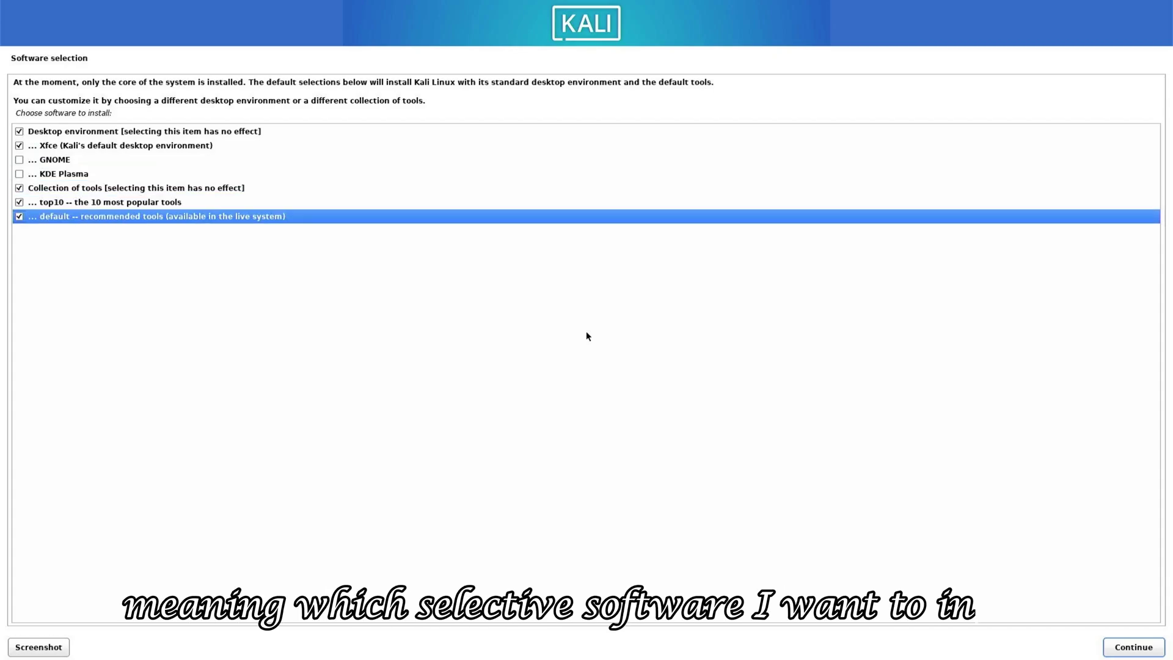
key("Tab")
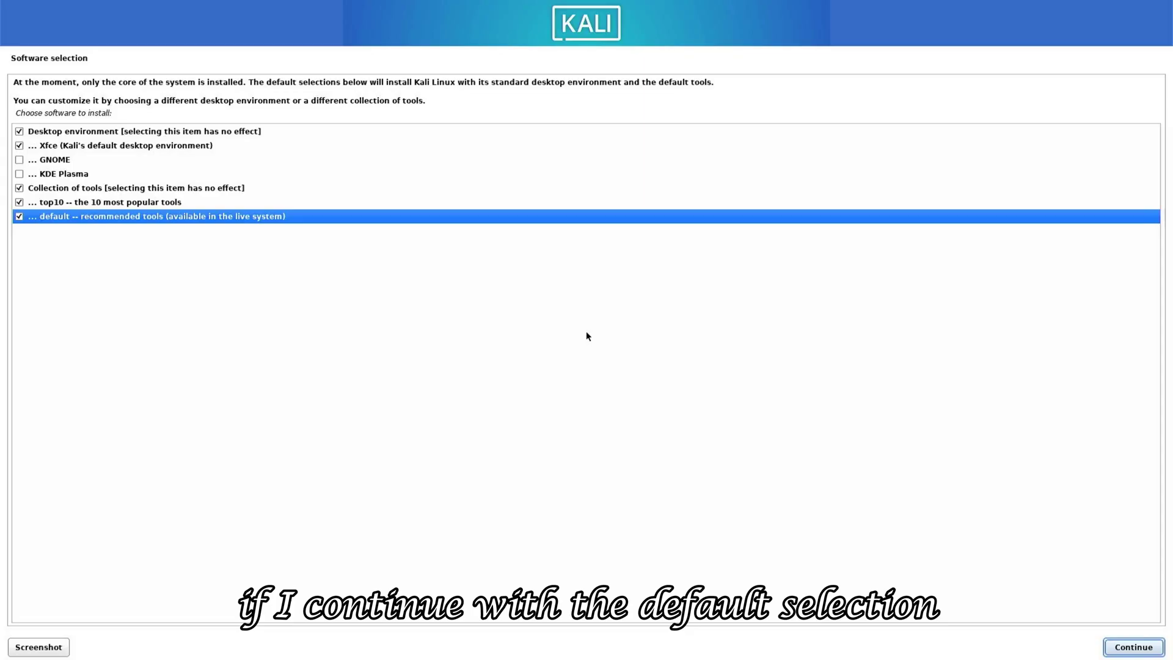
key("Return")
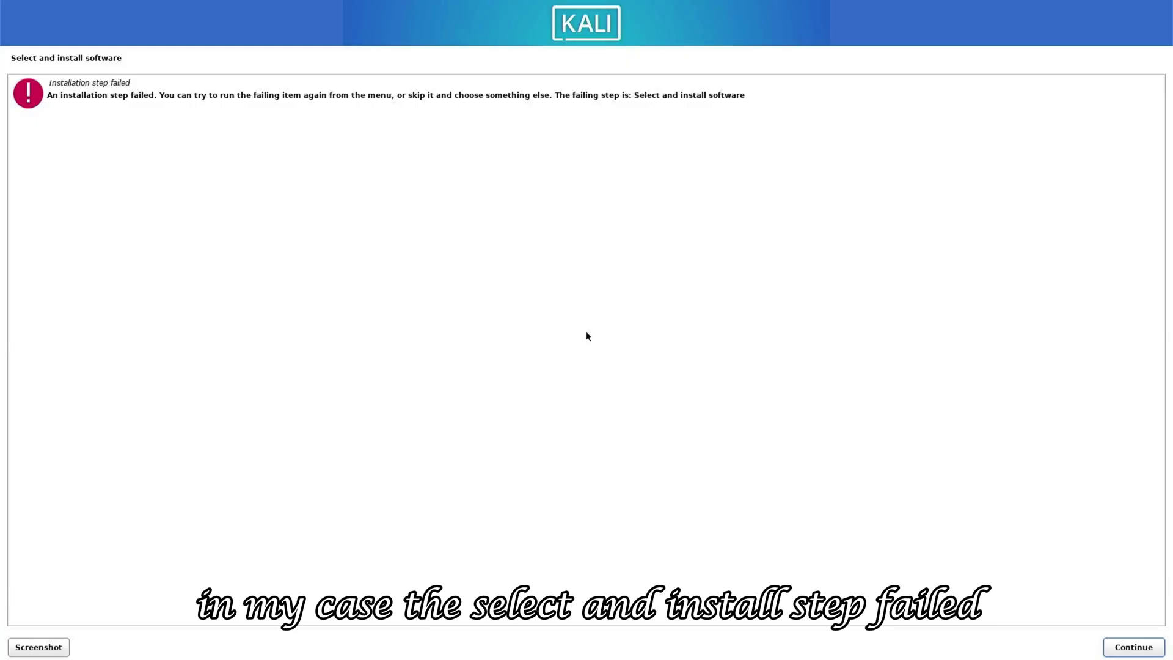
Rerun Select and install software with the recommended tools unticked, leaving only Xfce selected.
key("Return")
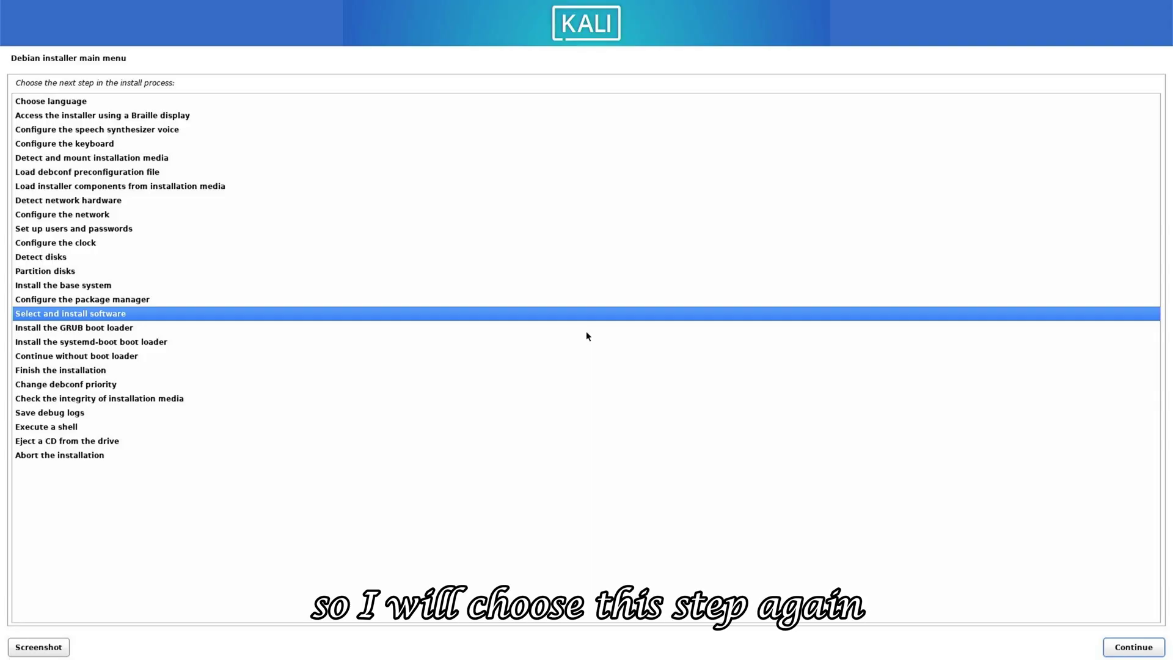
key("Return")
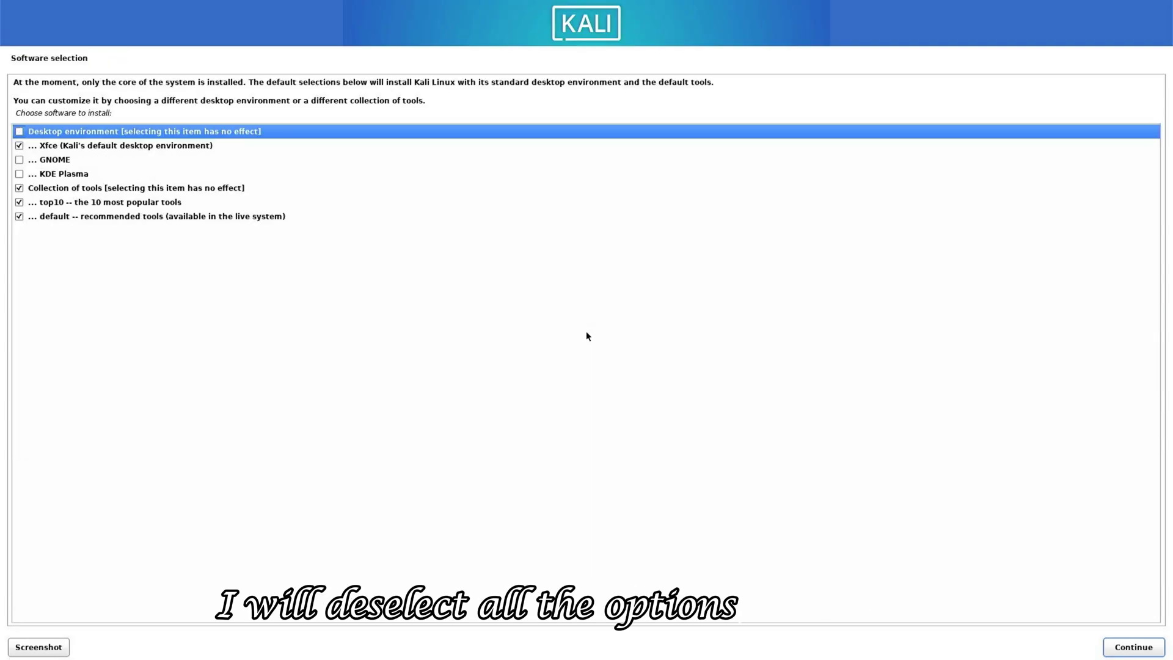
key("Down")
key("Down")
key("Down")
key("Down")
key("Down")
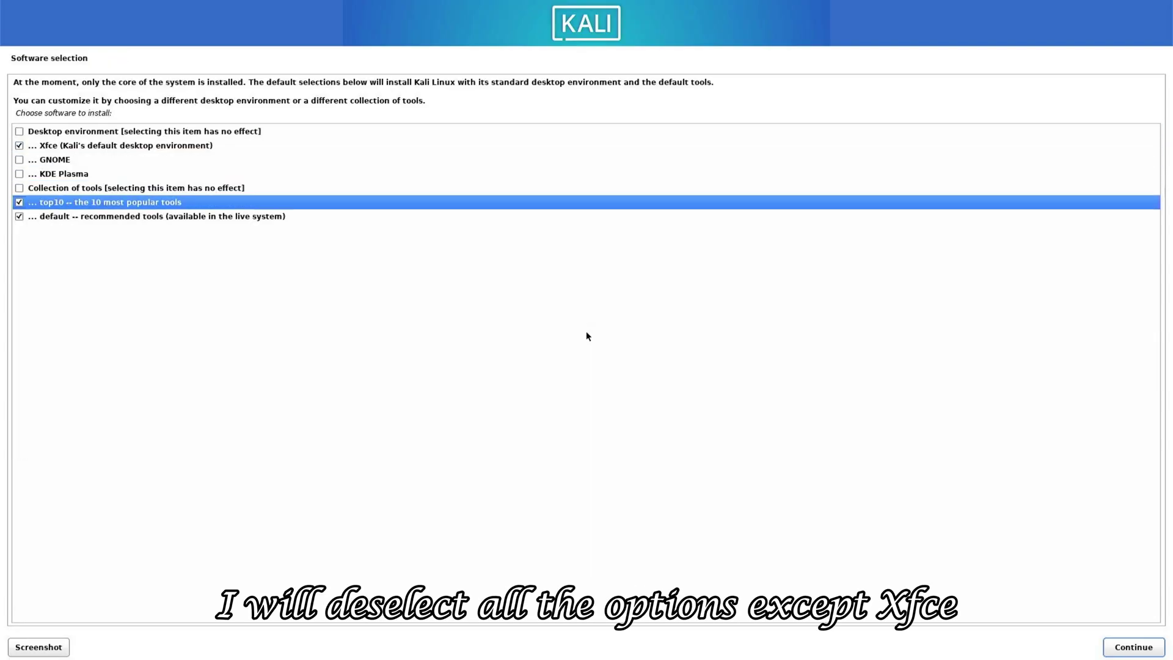
key("Down")
key("space")
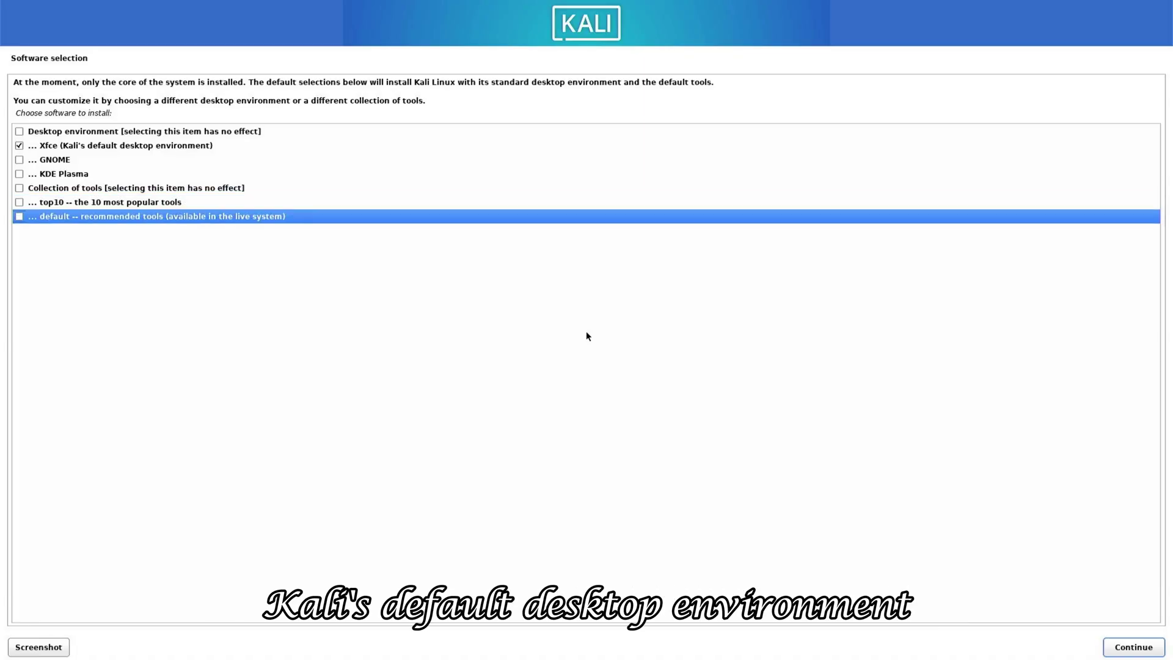
key("Return")
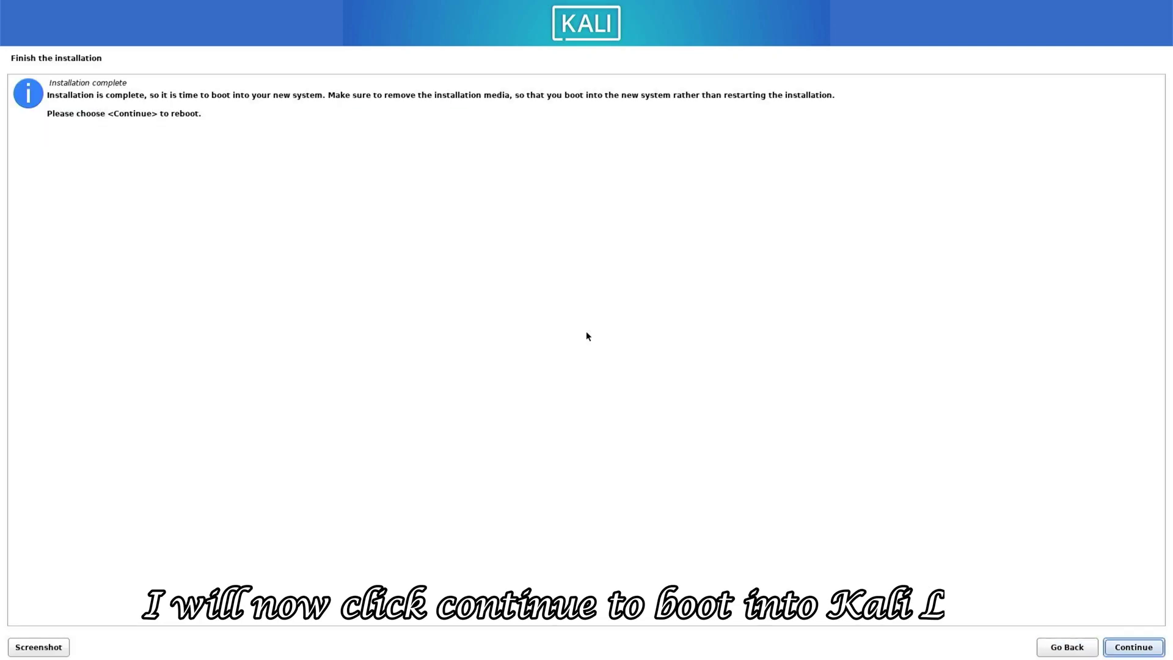
Finish the installation and reboot into the new Kali system.
key("Return")
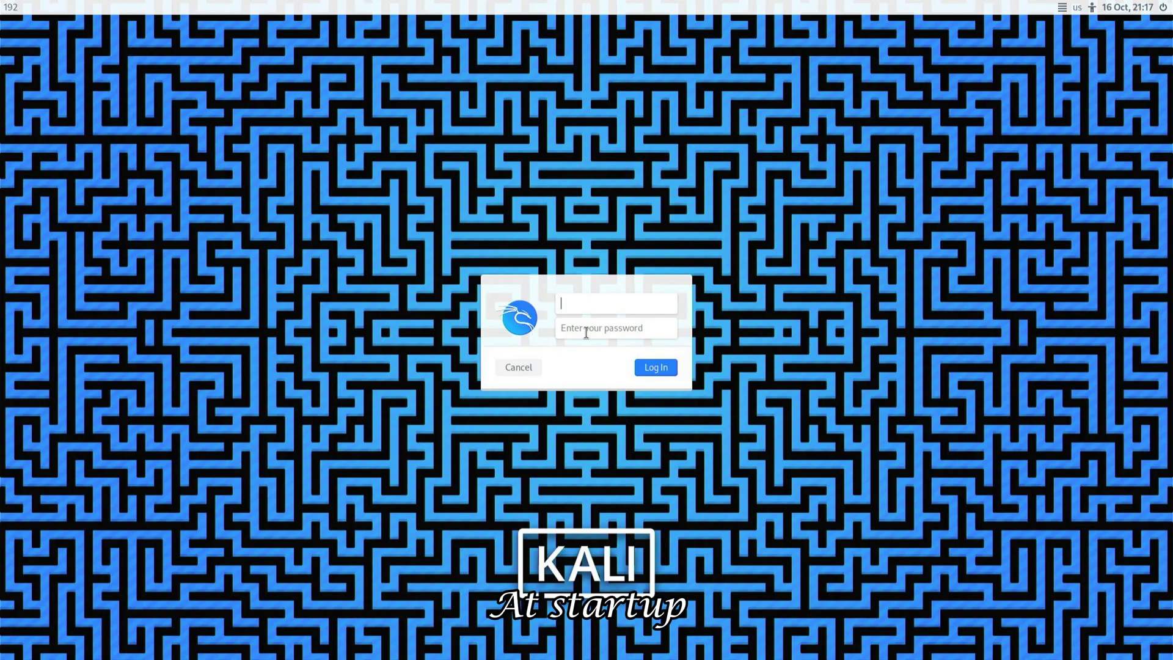
Enter the account password at the login screen and log in to the Kali Xfce desktop.
type("techn")
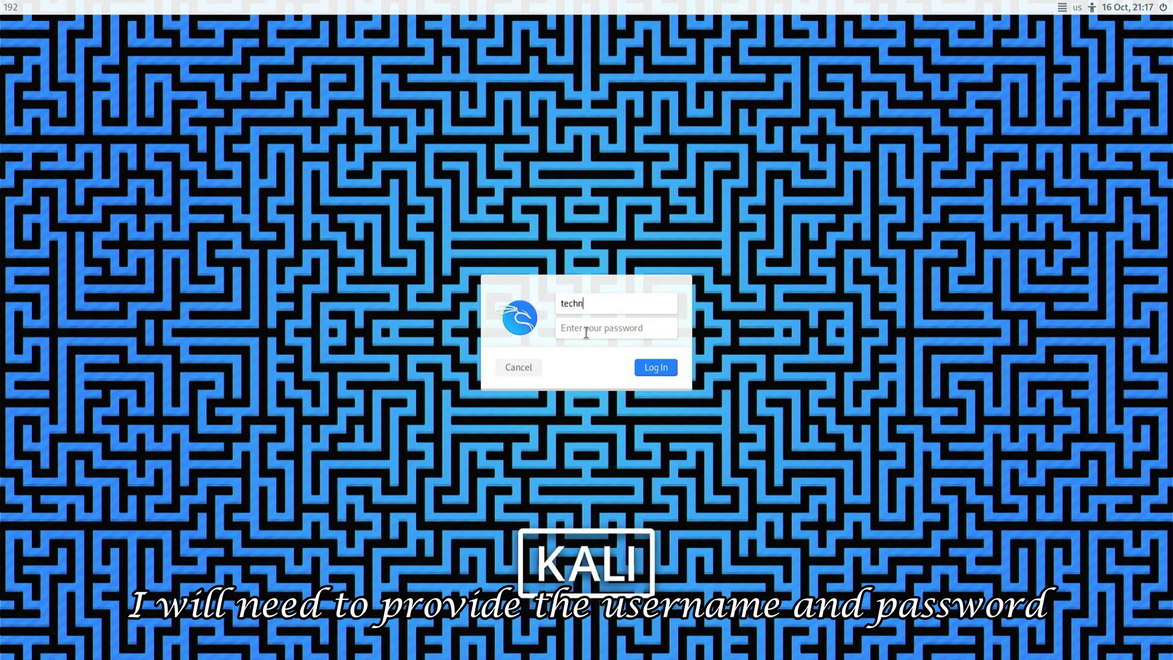
type("ichio")
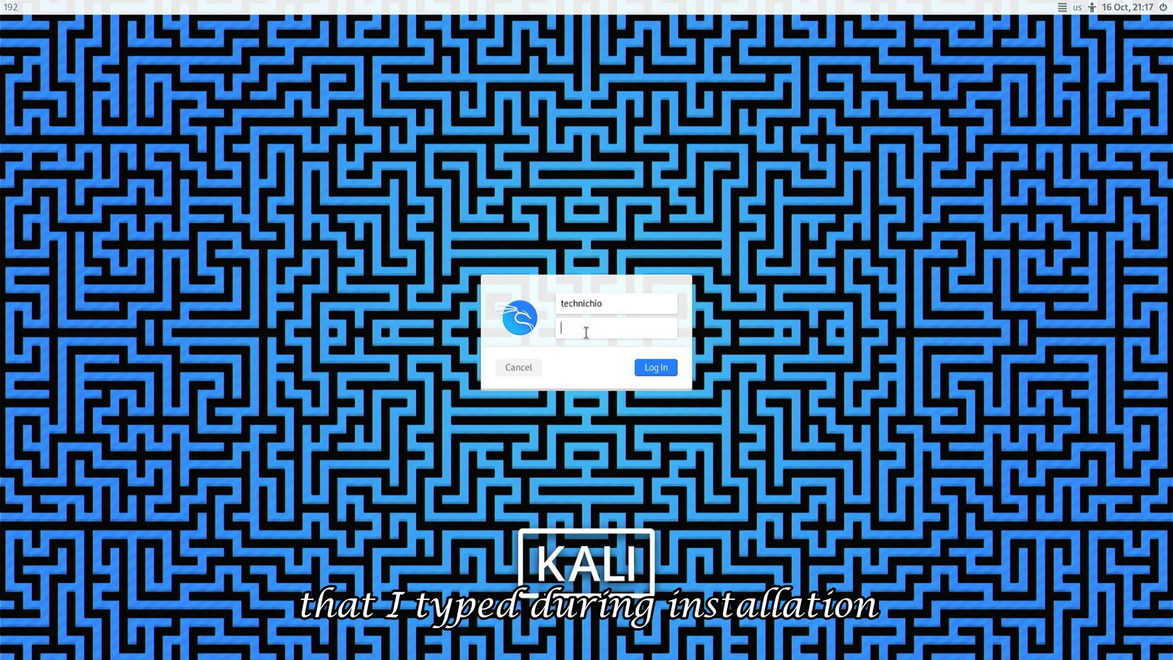
type("kali")
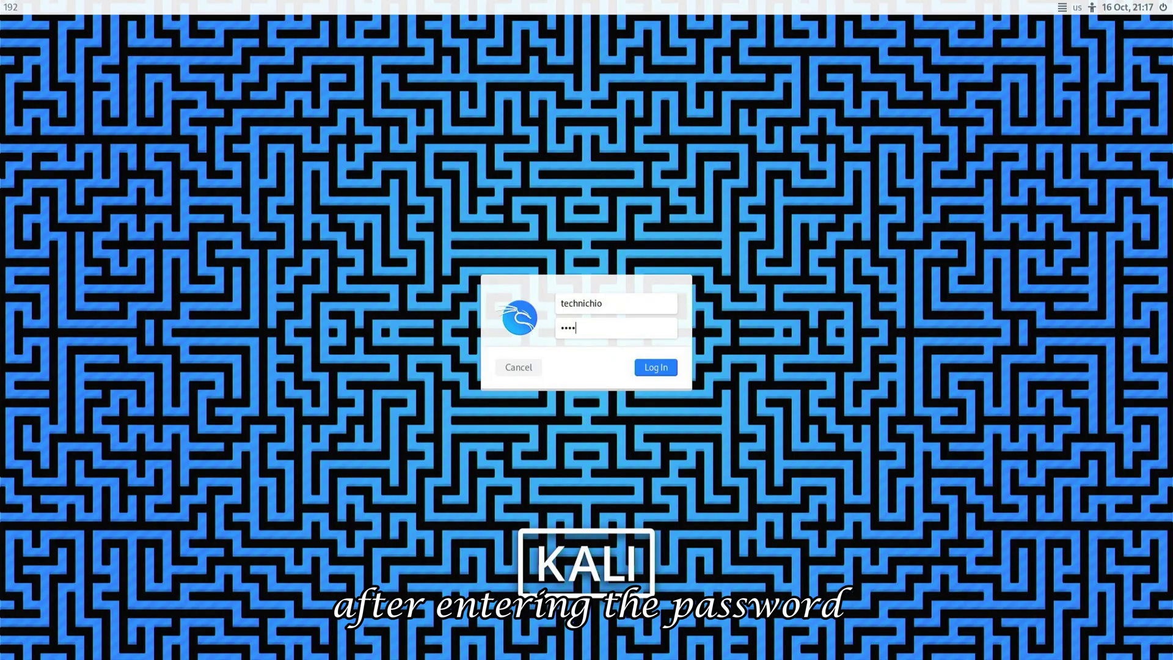
key("Return")
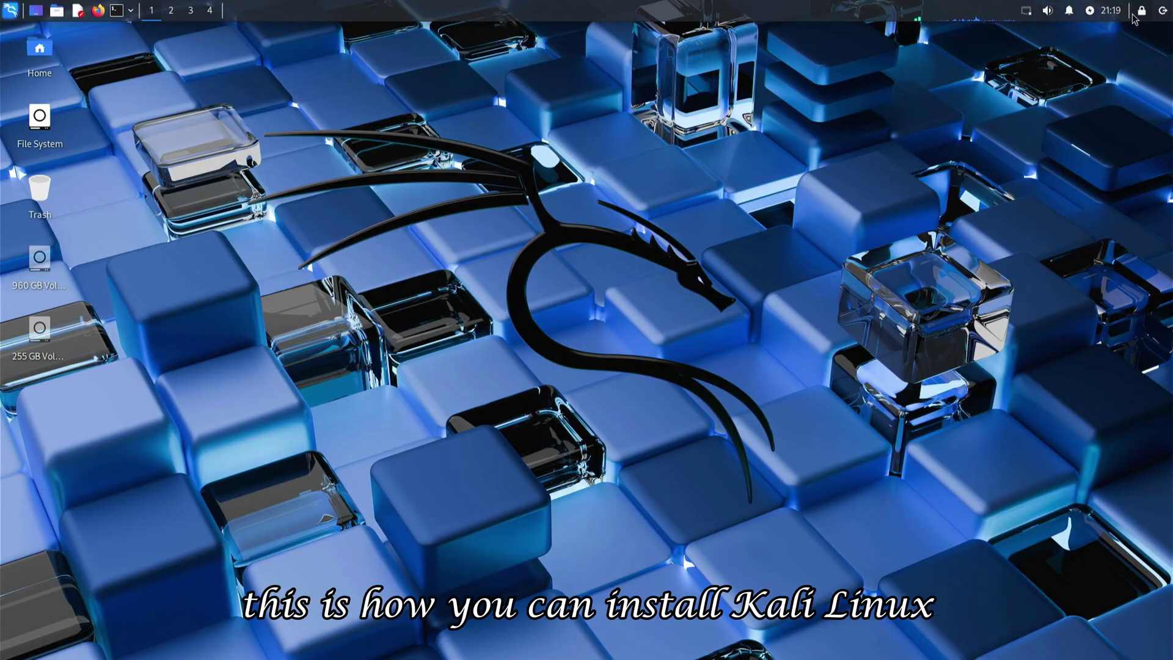
Shut down the computer from the top-panel power options.
left_click(1163, 11)
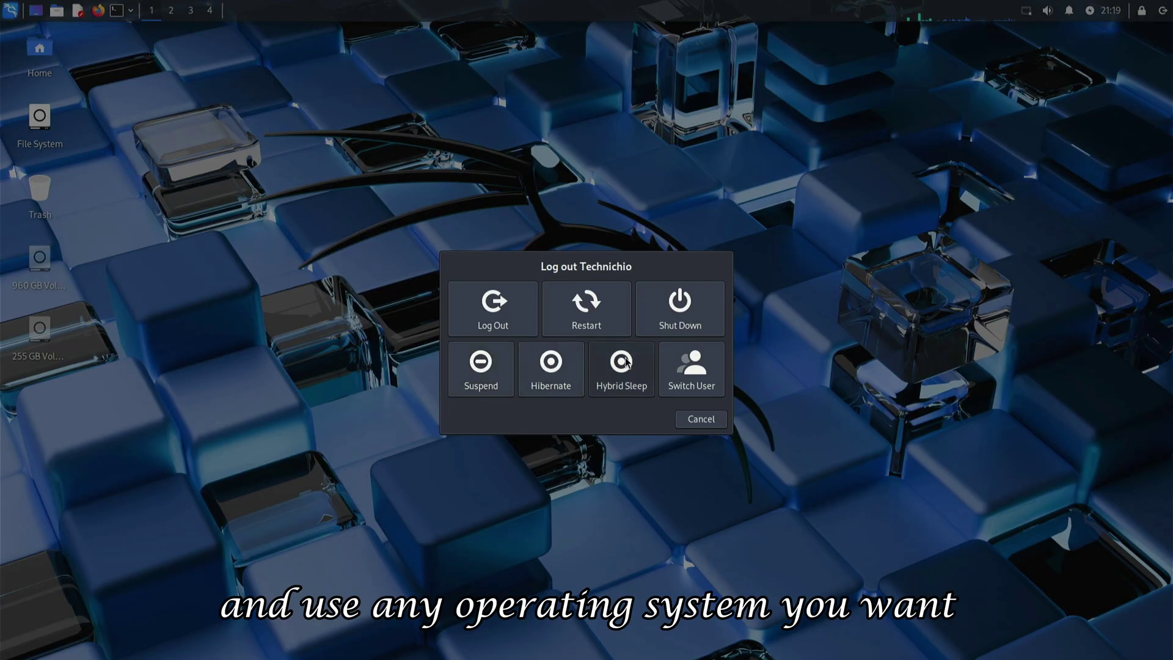
left_click(682, 314)
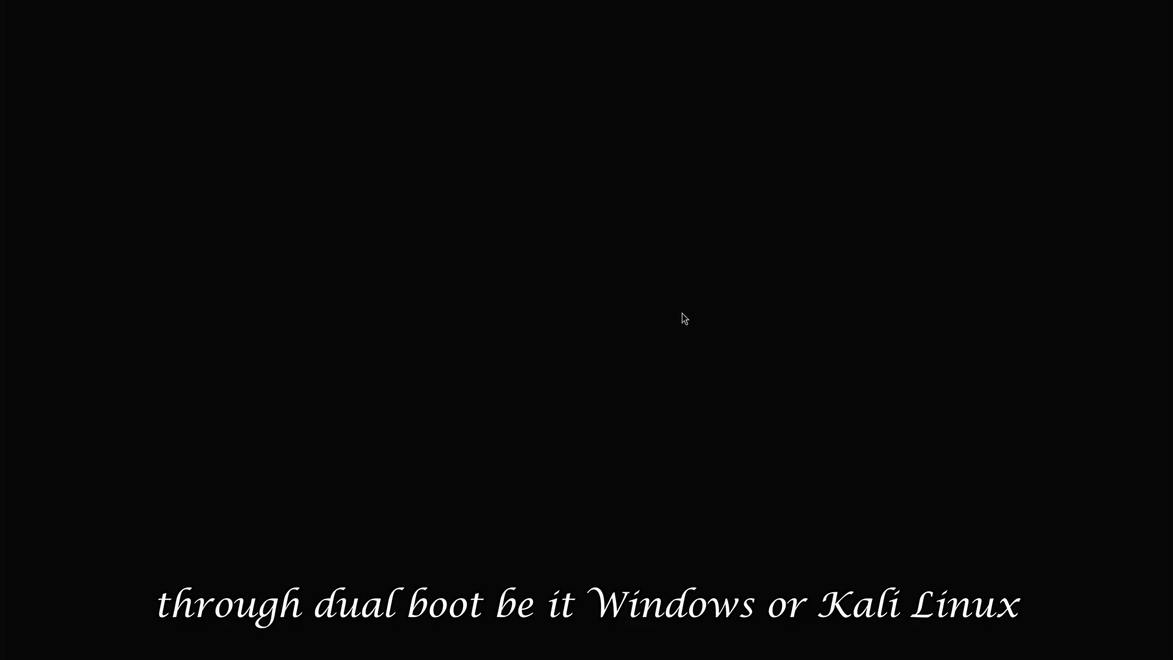